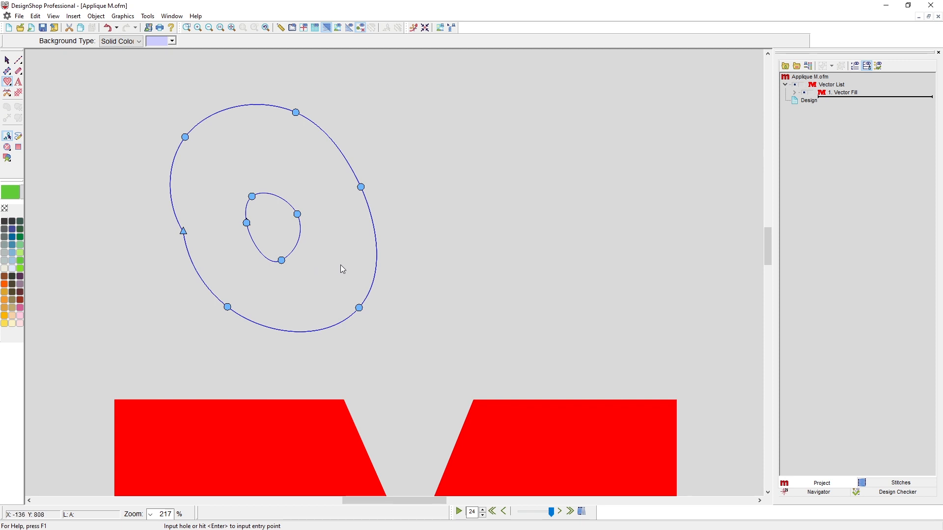
Complete the appliqué oval with its inner hole, accepting the default entry and exit points, and open the object's properties.
key(Return)
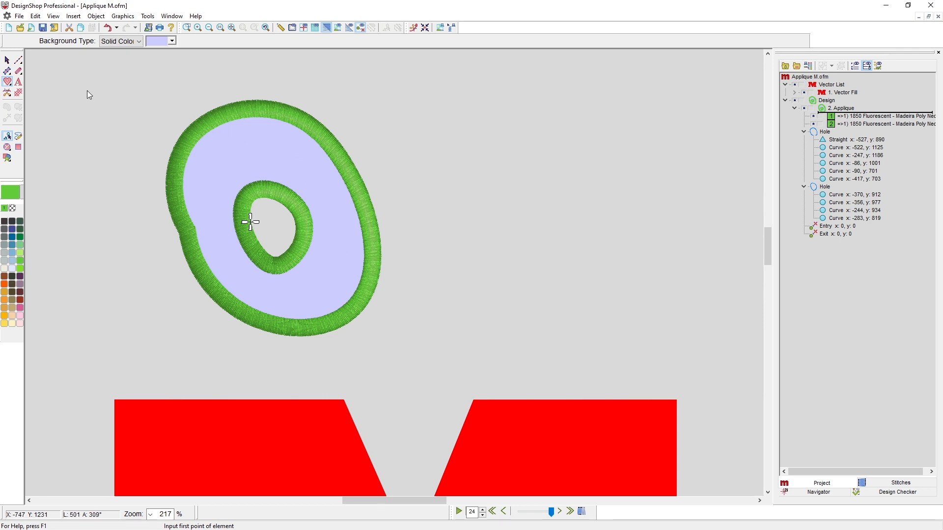
click(7, 59)
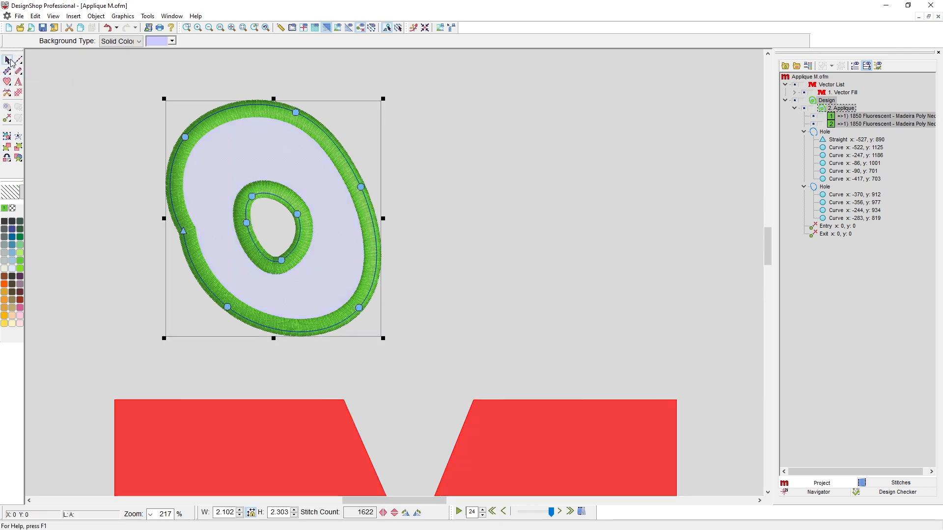
right_click(299, 152)
click(319, 156)
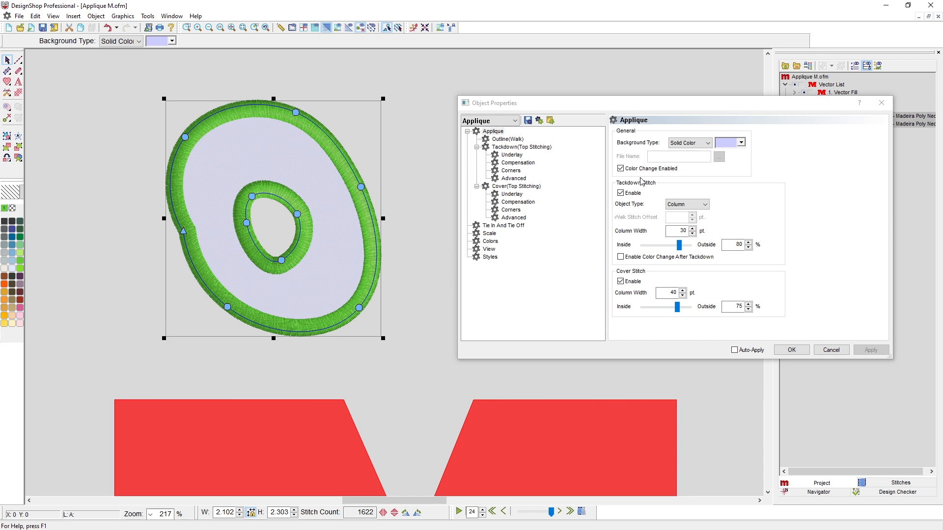
Set the appliqué's background type to Graphic with the fabric image Corduroy -turq96.jpg and apply it.
click(685, 144)
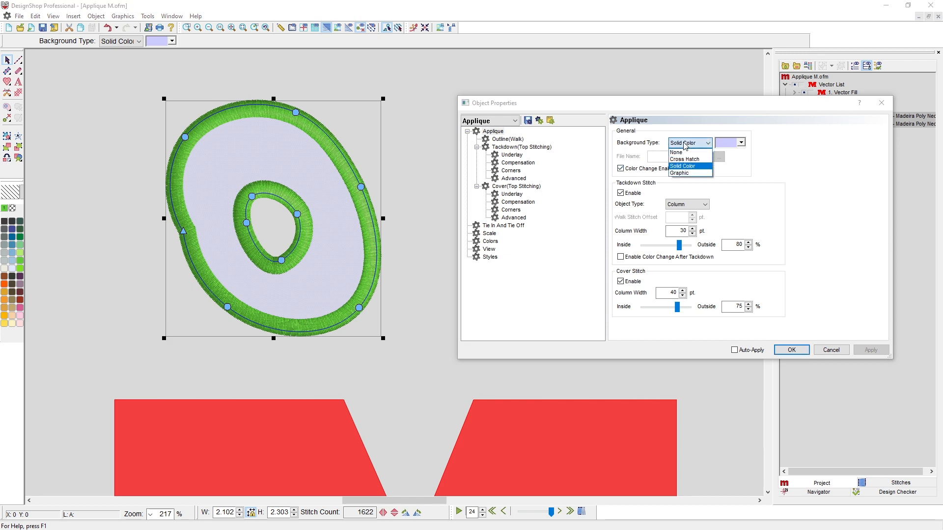
click(686, 173)
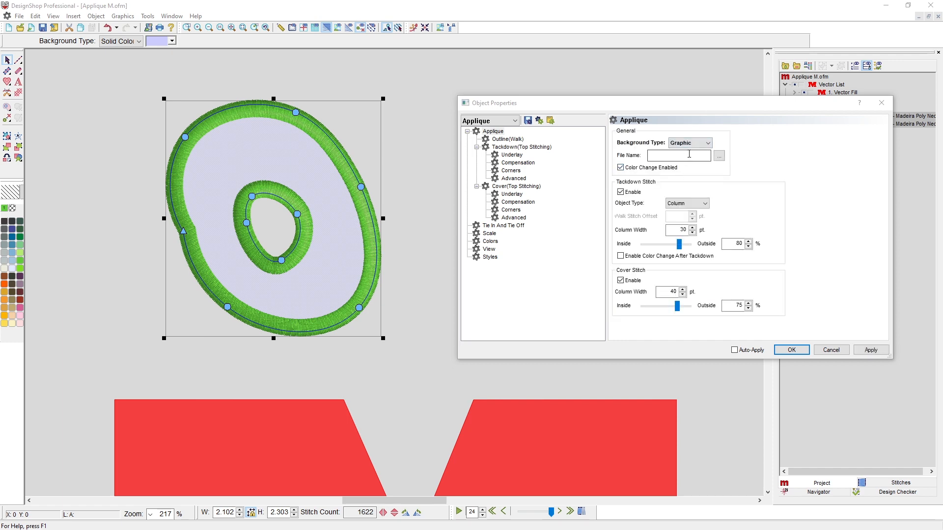
click(719, 156)
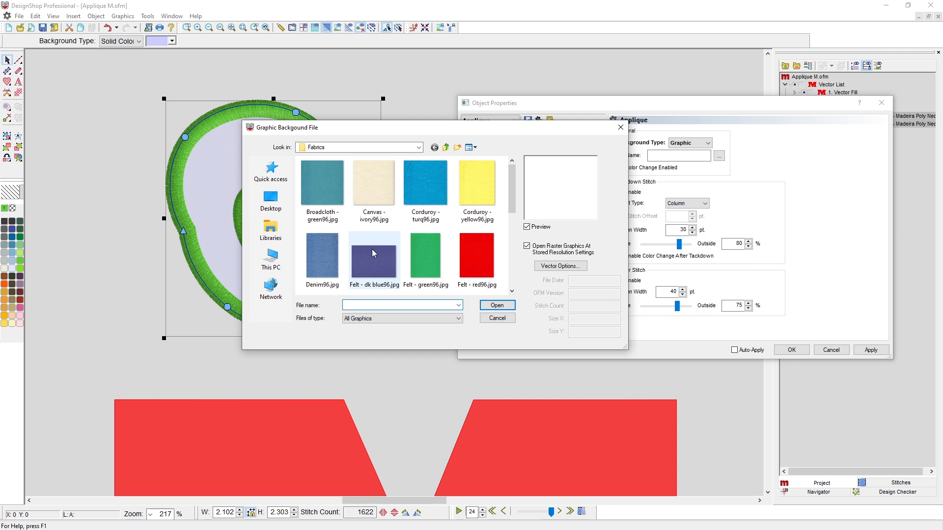
click(417, 196)
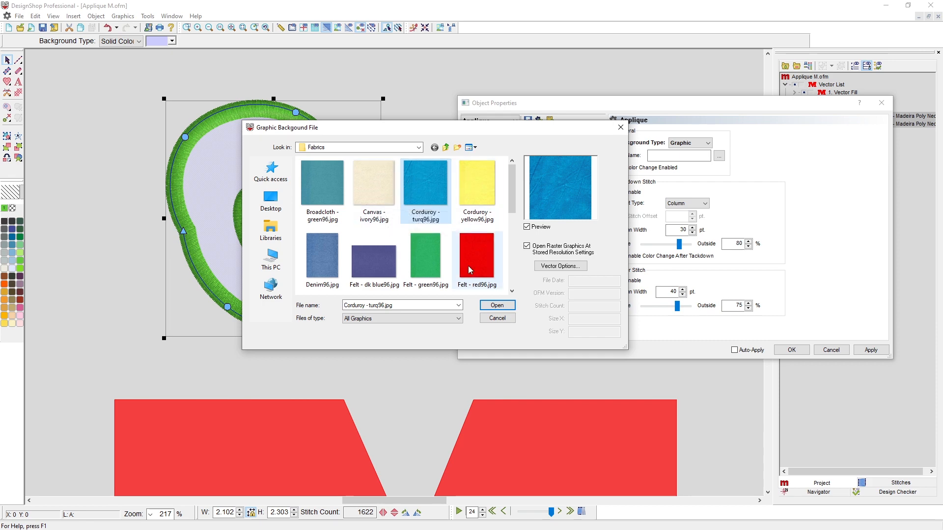
click(496, 305)
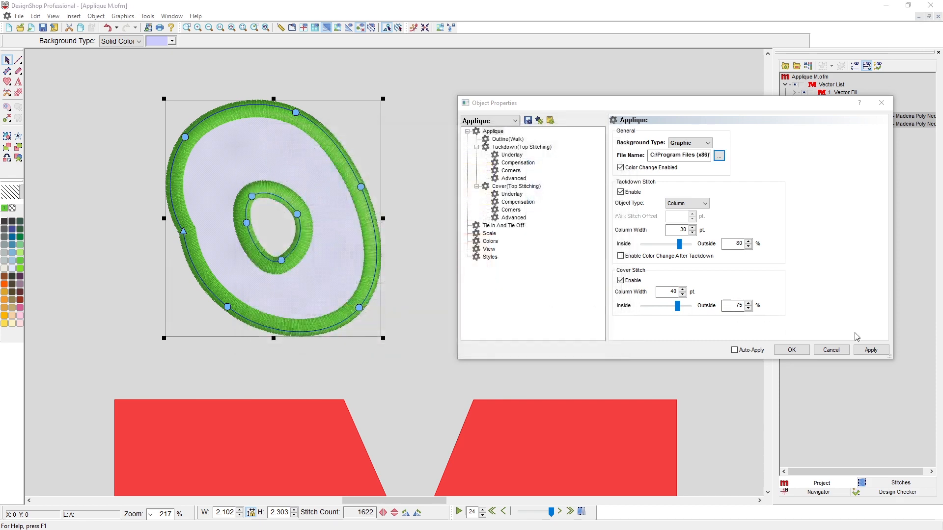
click(870, 351)
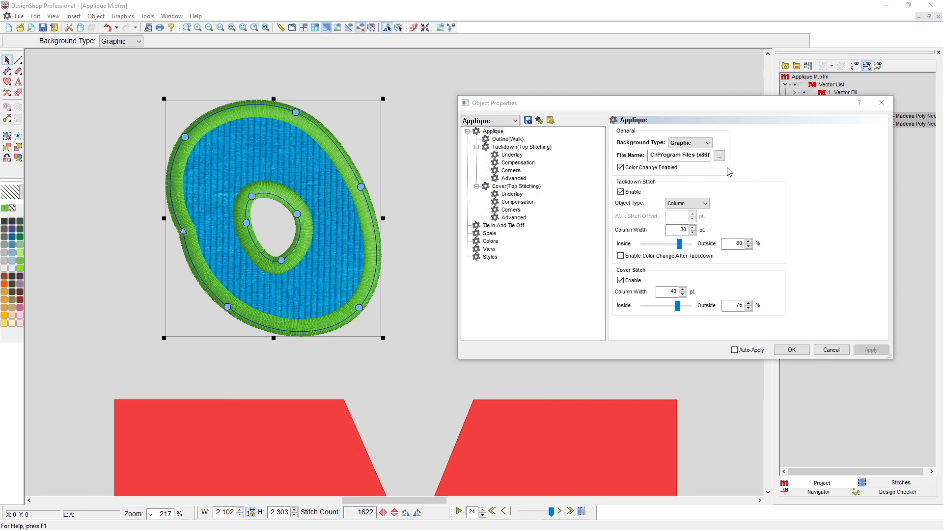
Return the appliqué's background type to Solid Color and accept the current light lavender in the color picker.
click(688, 143)
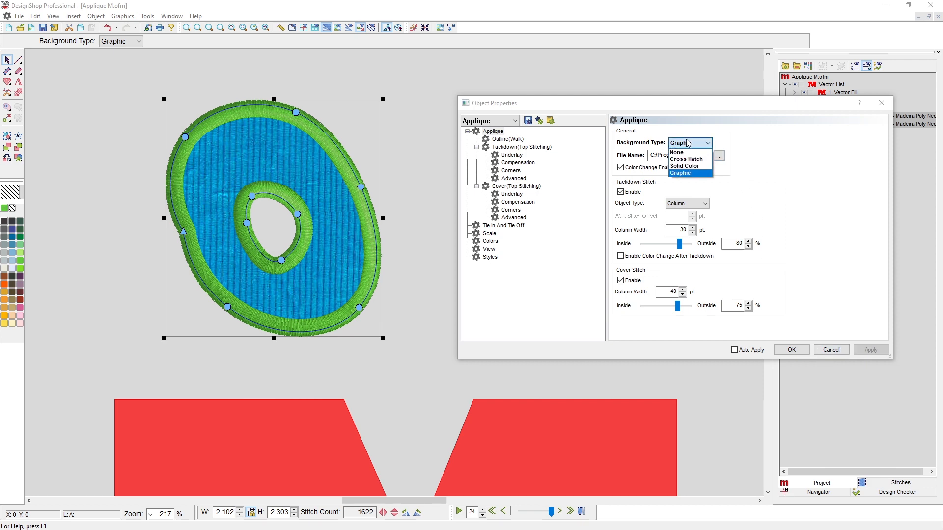
click(685, 166)
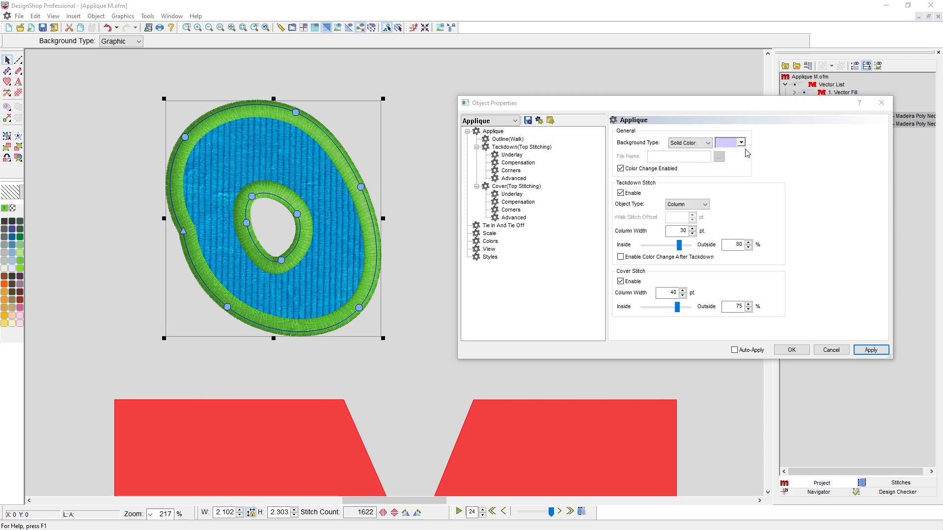
click(870, 350)
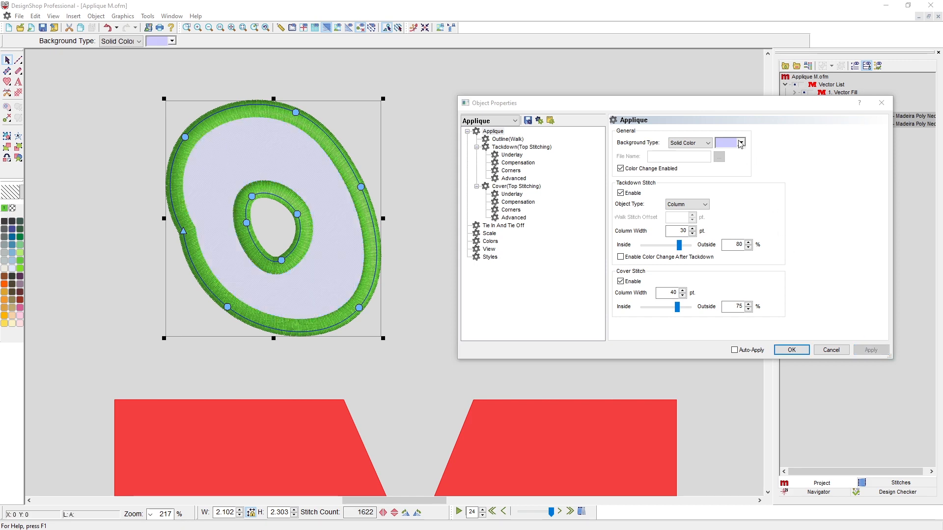
click(741, 143)
click(751, 217)
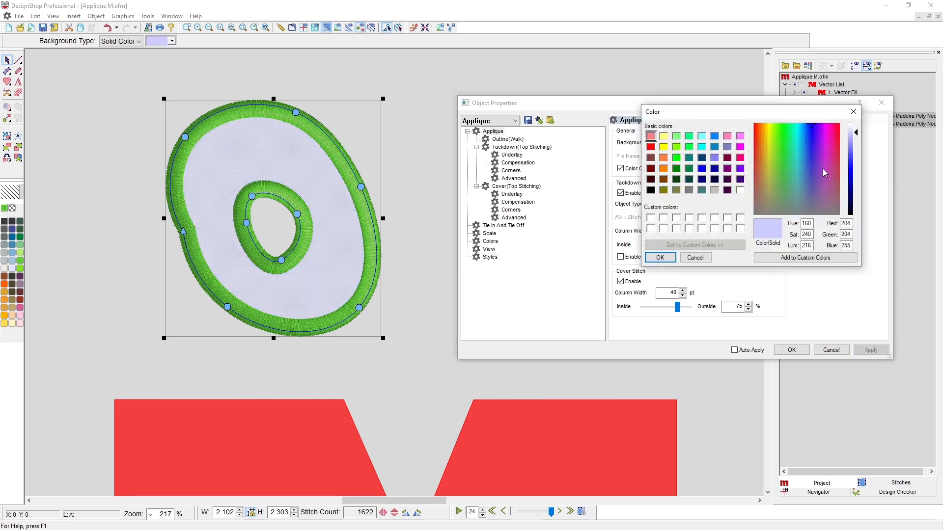
click(660, 257)
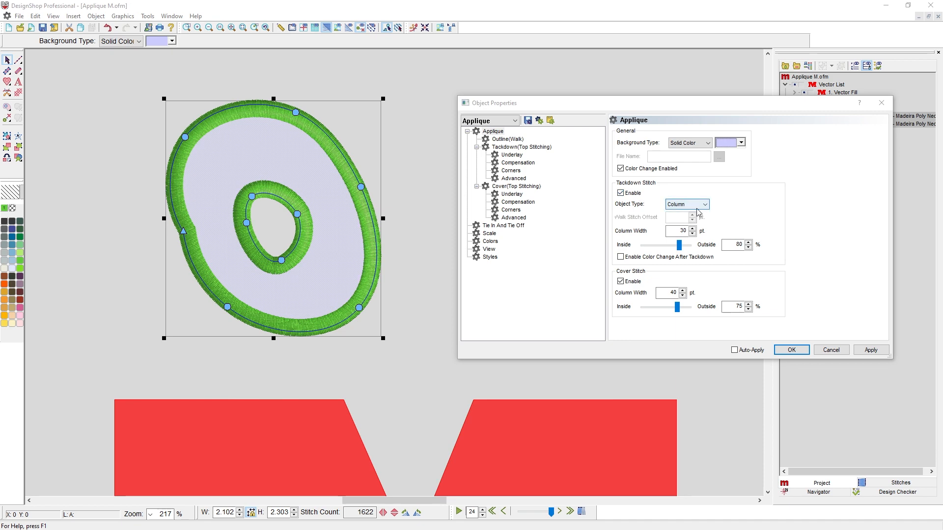
Disable the appliqué's cover stitch and check the tackdown's top stitching settings.
click(621, 281)
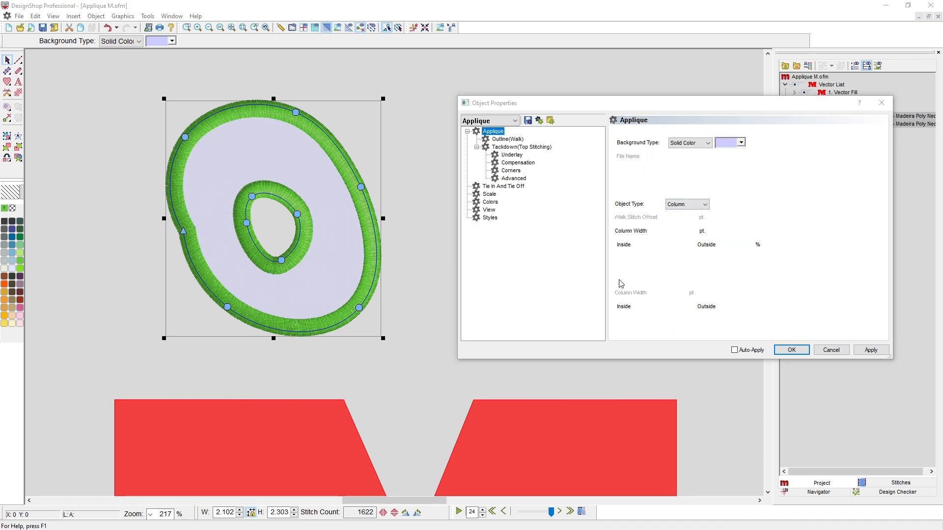
click(871, 350)
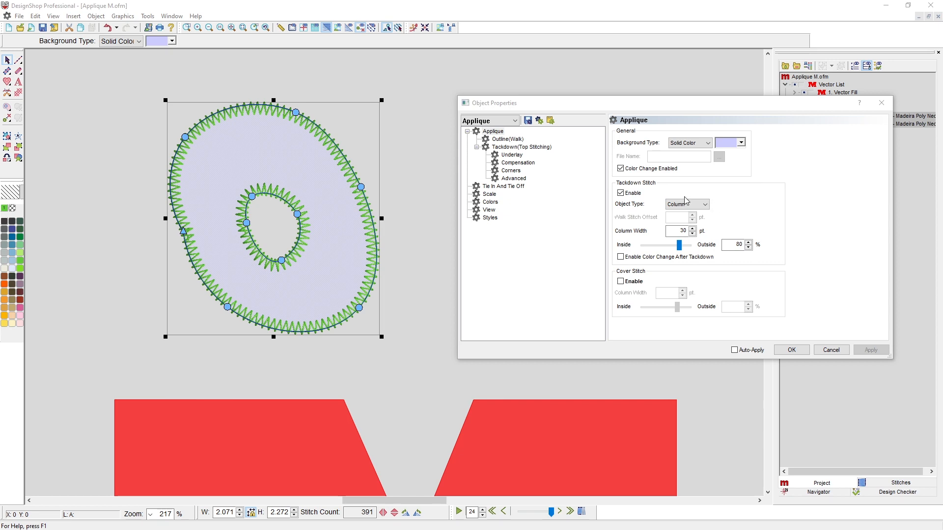
click(528, 147)
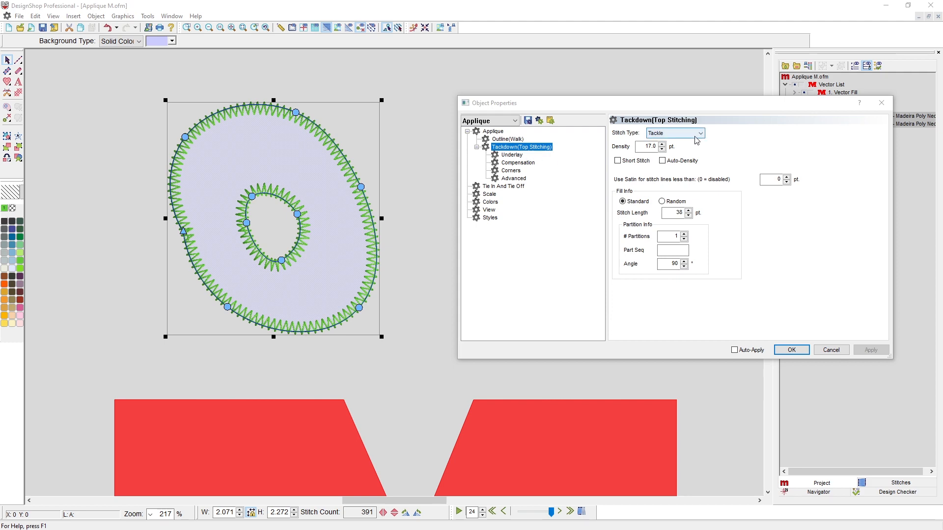
click(495, 132)
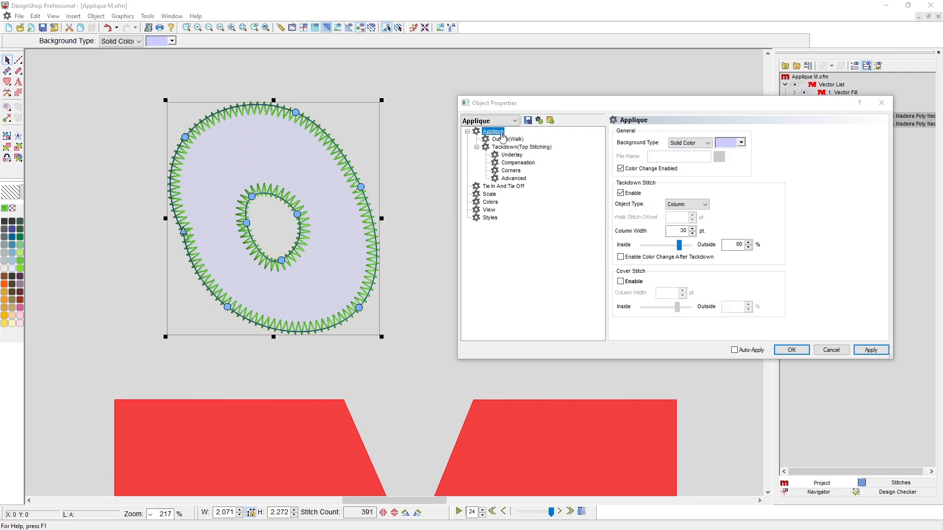
Set the tackdown stitch's object type to Walk and apply it.
click(705, 204)
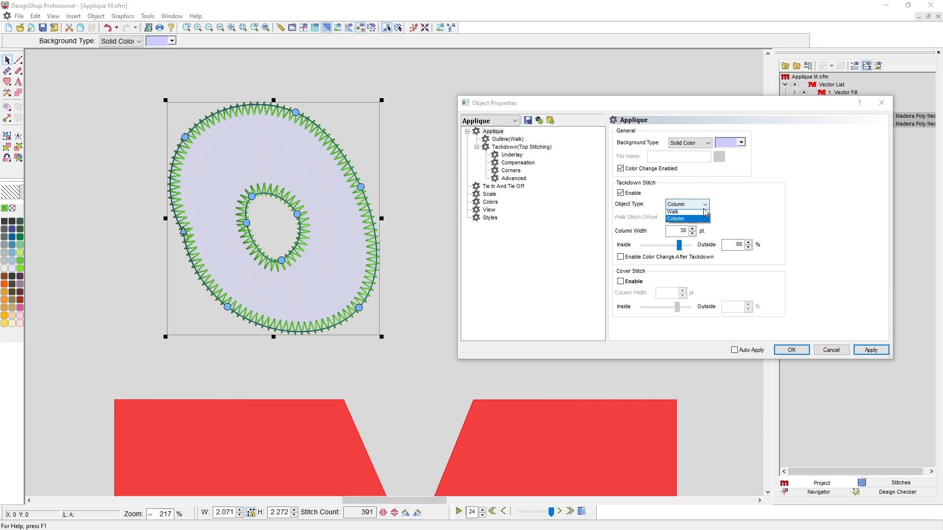
click(702, 212)
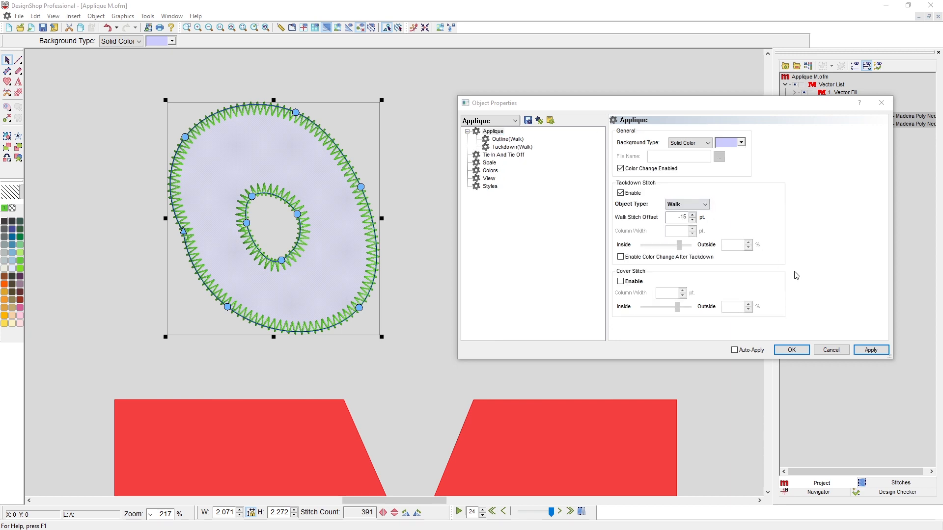
click(870, 350)
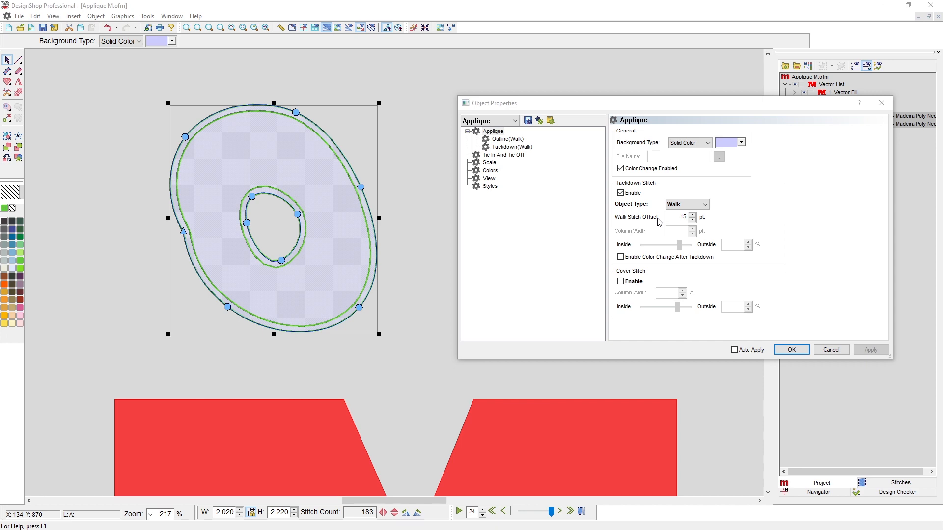
Switch the tackdown stitch's object type back to Column and apply it.
click(684, 204)
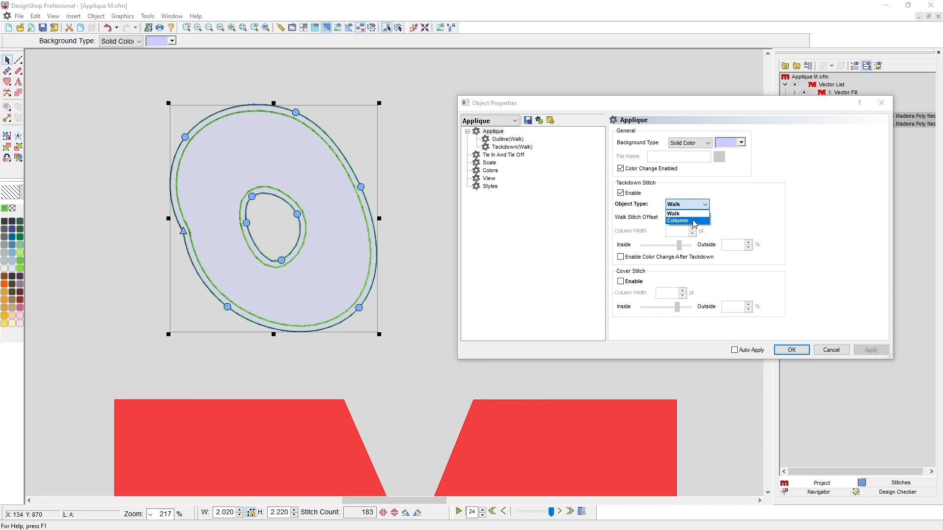
click(692, 220)
click(871, 349)
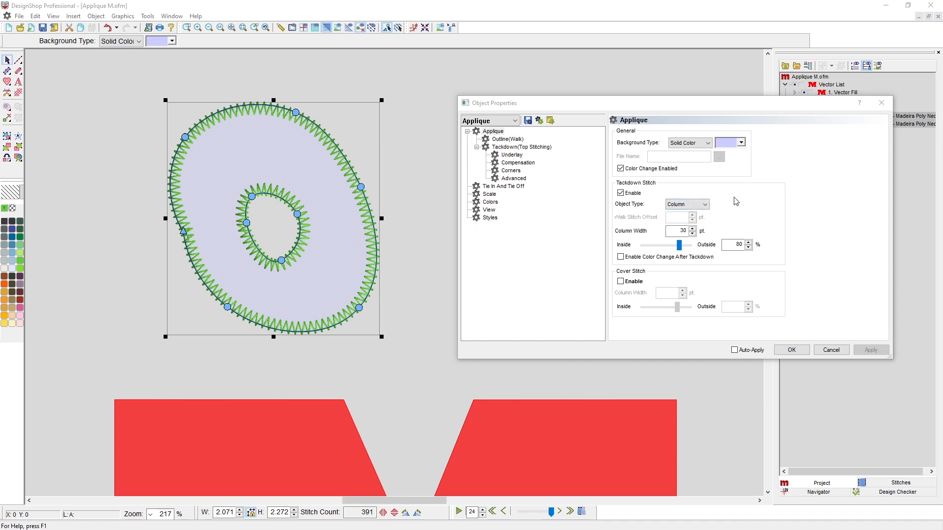
Change the tackdown's top stitching to E Stitch with a density of 25 pt.
click(522, 146)
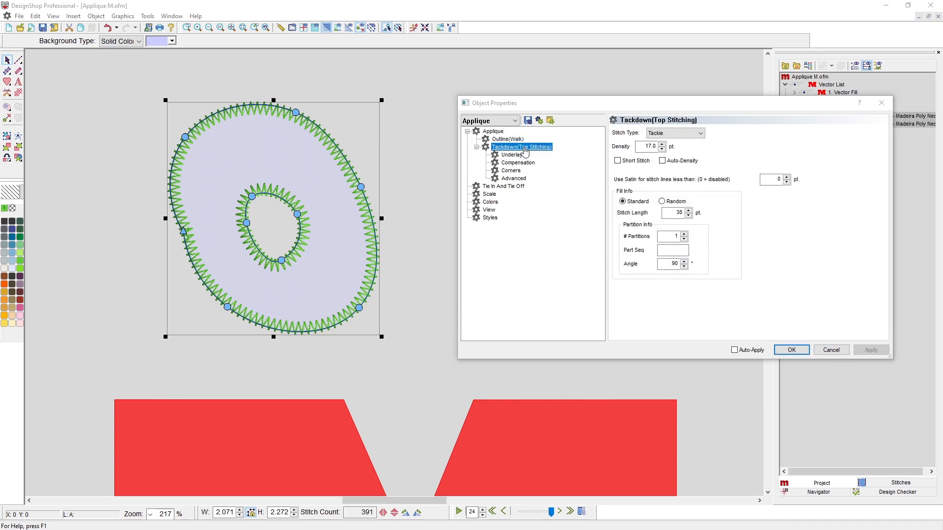
click(685, 137)
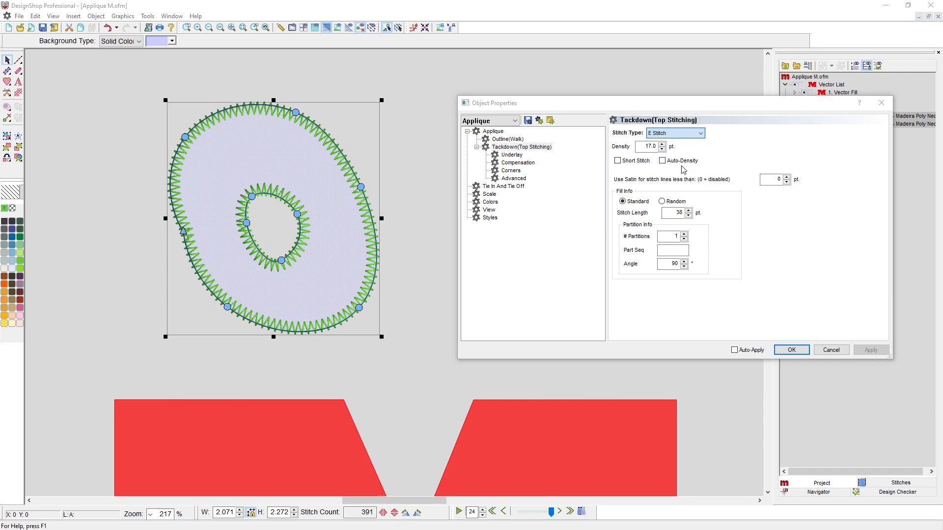
click(684, 163)
click(871, 349)
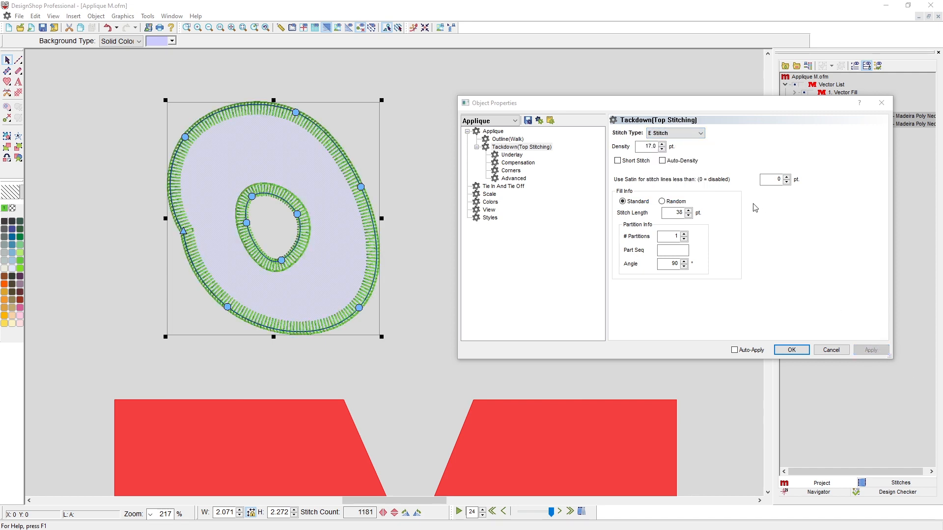
double_click(650, 147)
text(25)
key(Return)
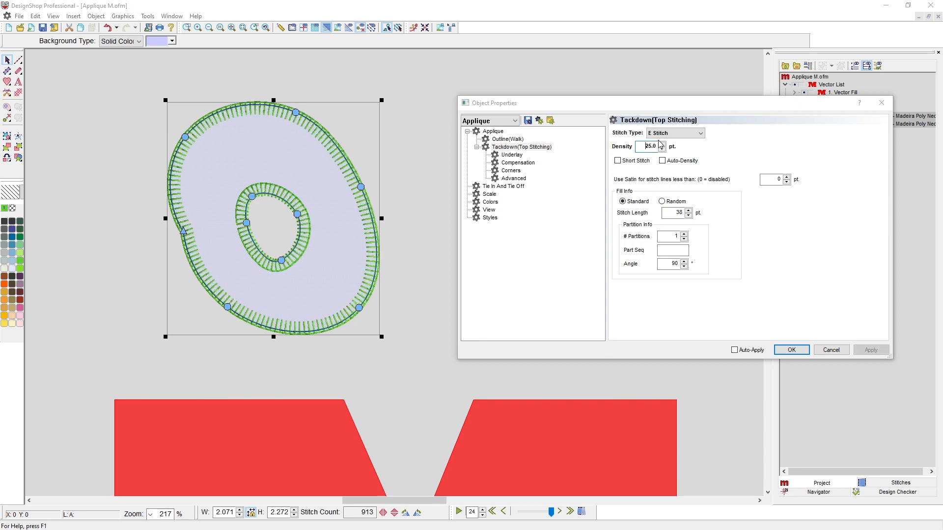
Change the tackdown's stitch type to Zig Zag and apply it.
click(671, 134)
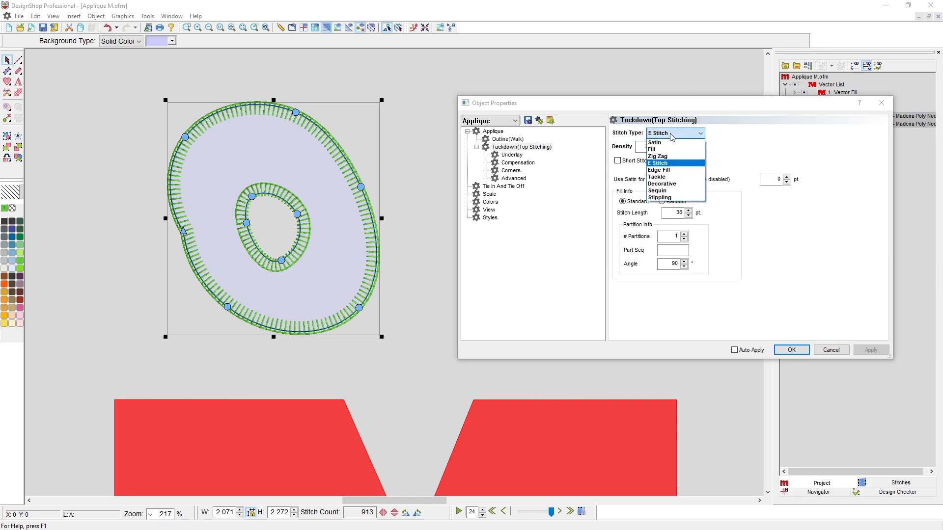
click(670, 155)
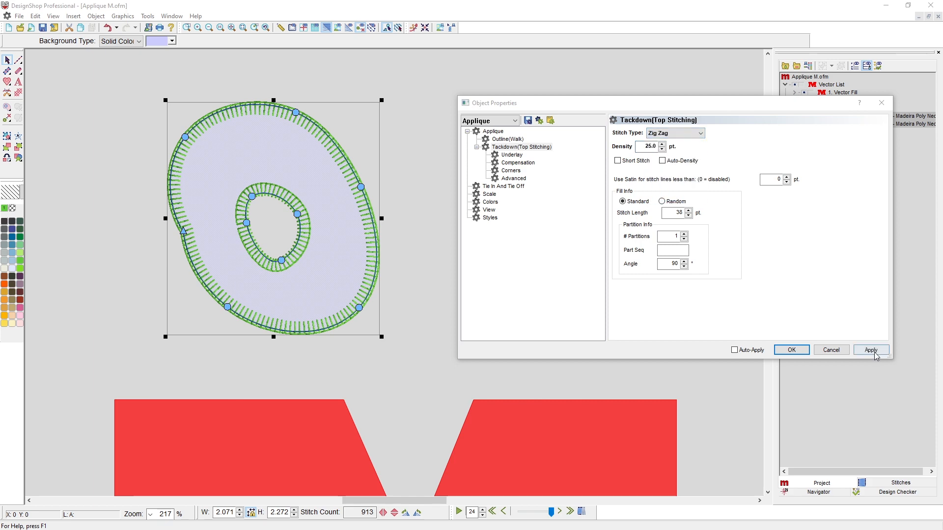
click(875, 354)
Restore the tackdown's stitch type to Tackle with a density of 17 pt, and return to the general appliqué properties.
click(674, 138)
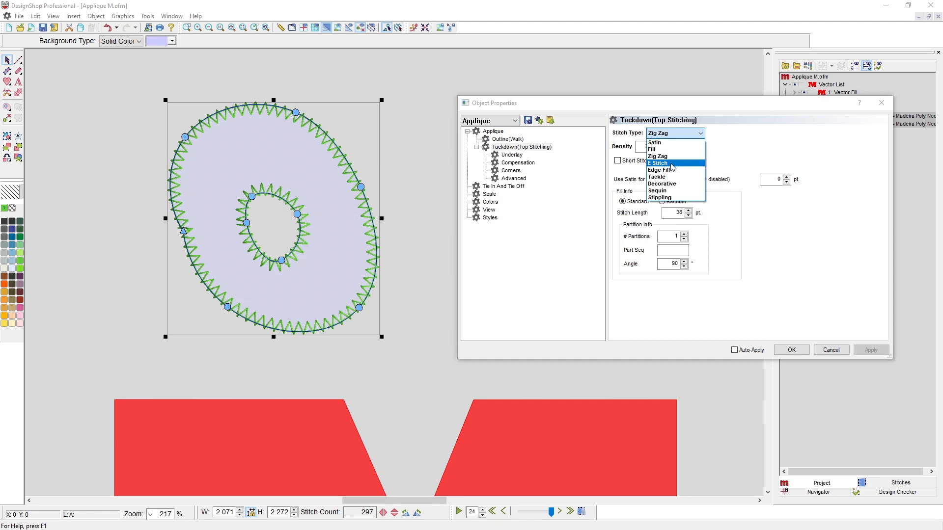
click(663, 177)
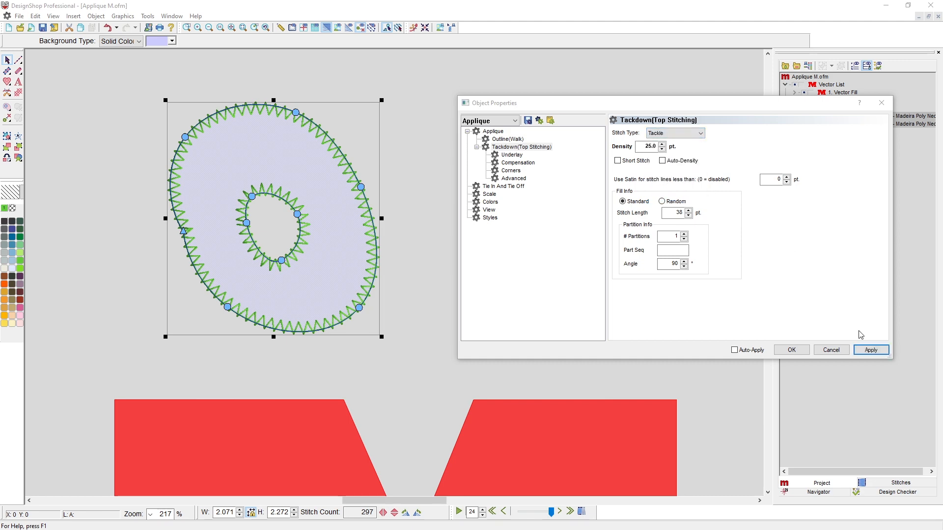
click(872, 351)
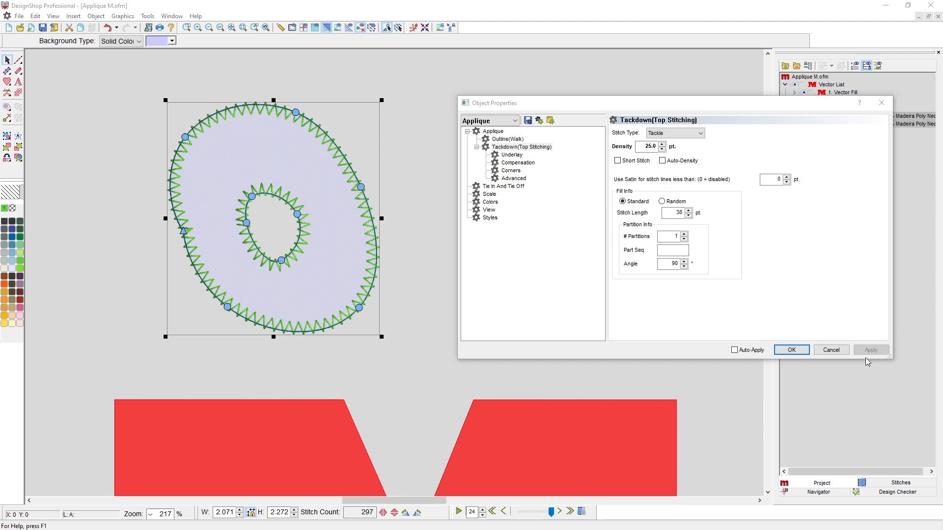
double_click(650, 146)
text(17)
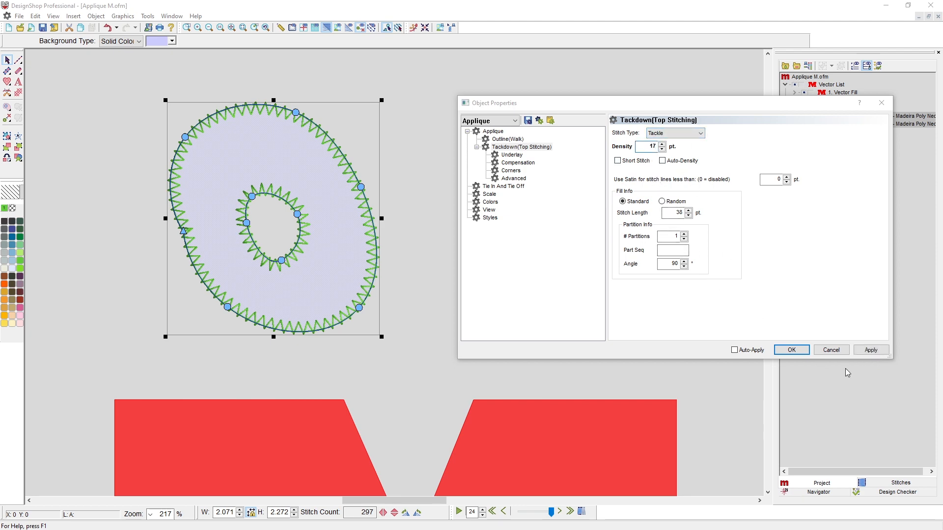
click(871, 350)
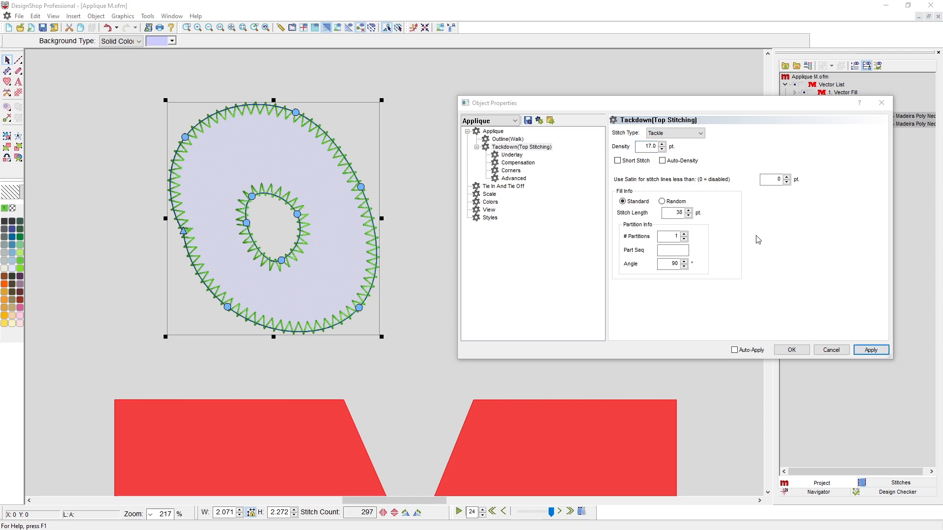
click(493, 131)
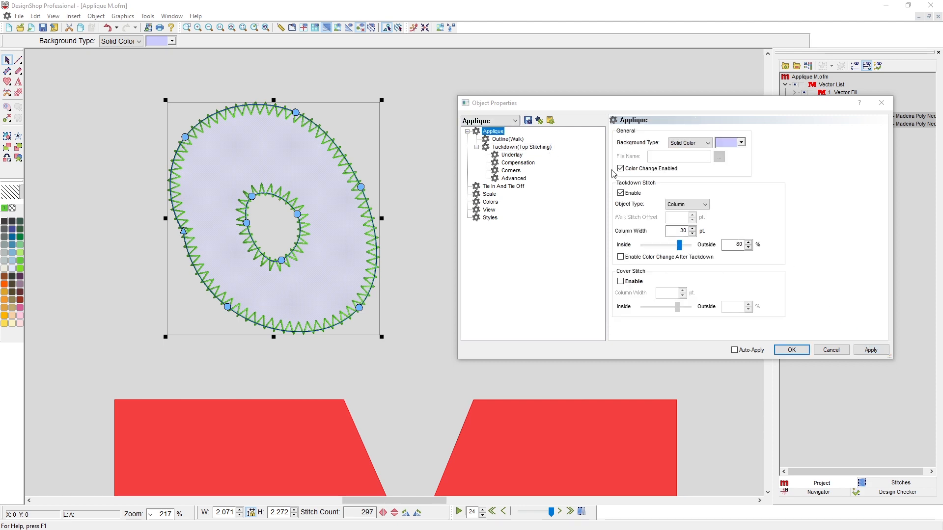
Enable the appliqué's cover stitch and turn on the color change after tackdown.
click(686, 230)
click(735, 243)
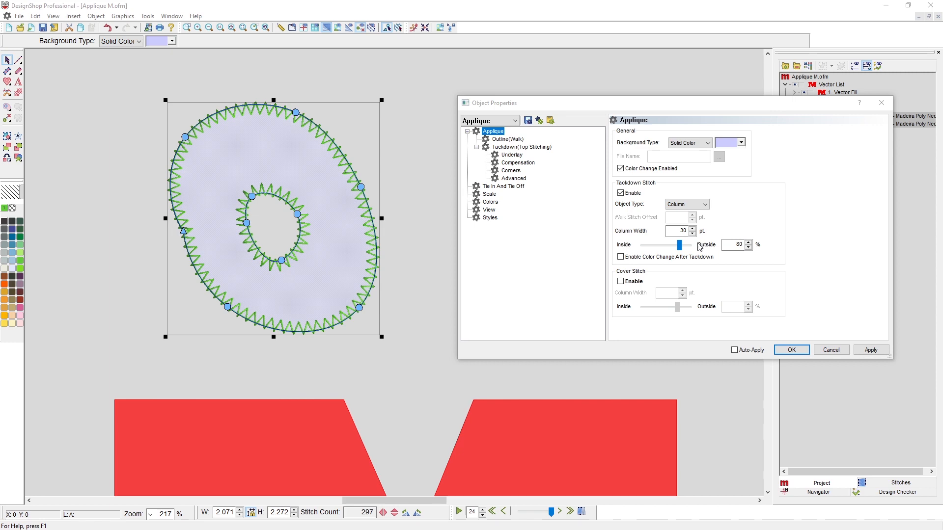
click(622, 282)
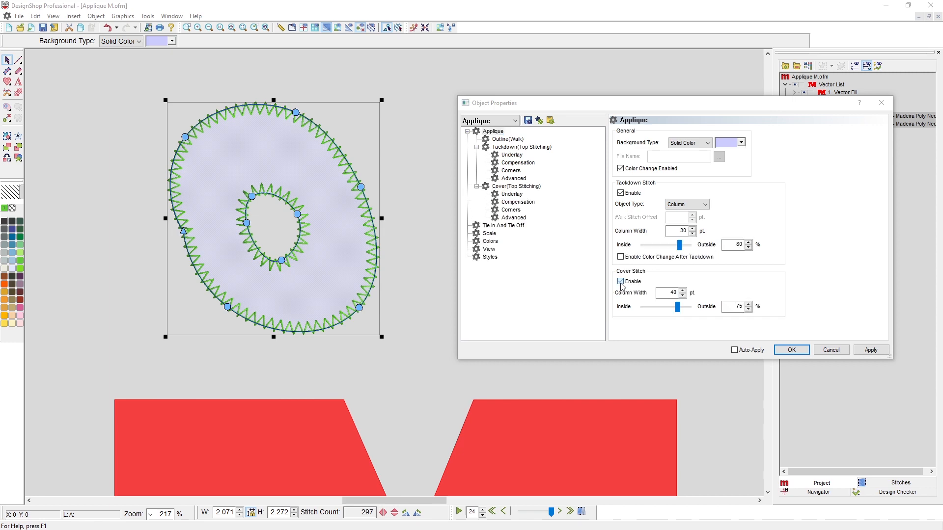
click(620, 258)
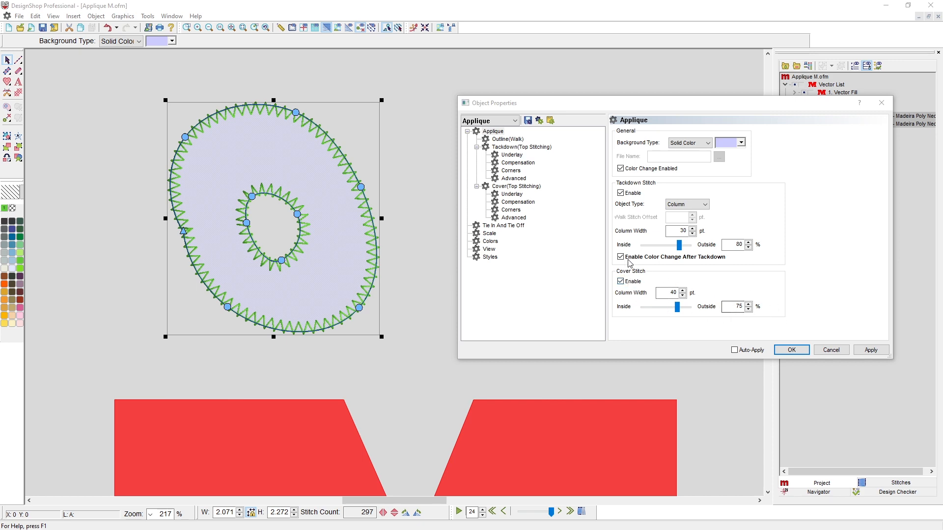
Review the cover's top stitching settings and apply the updated appliqué properties to the object.
click(531, 188)
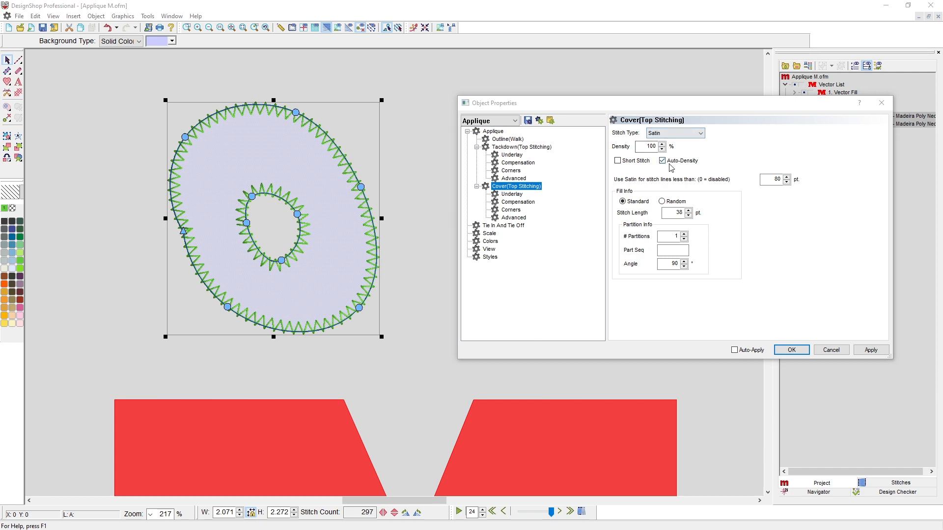
click(493, 133)
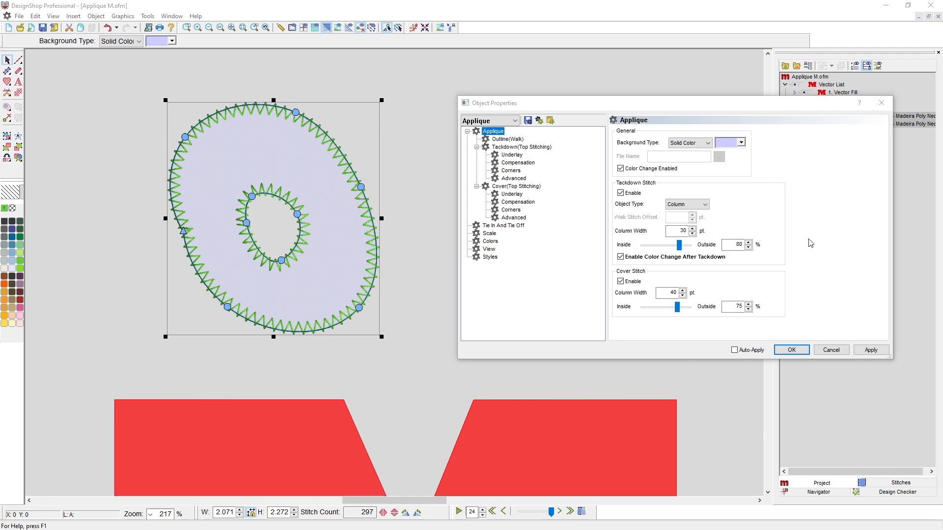
click(870, 350)
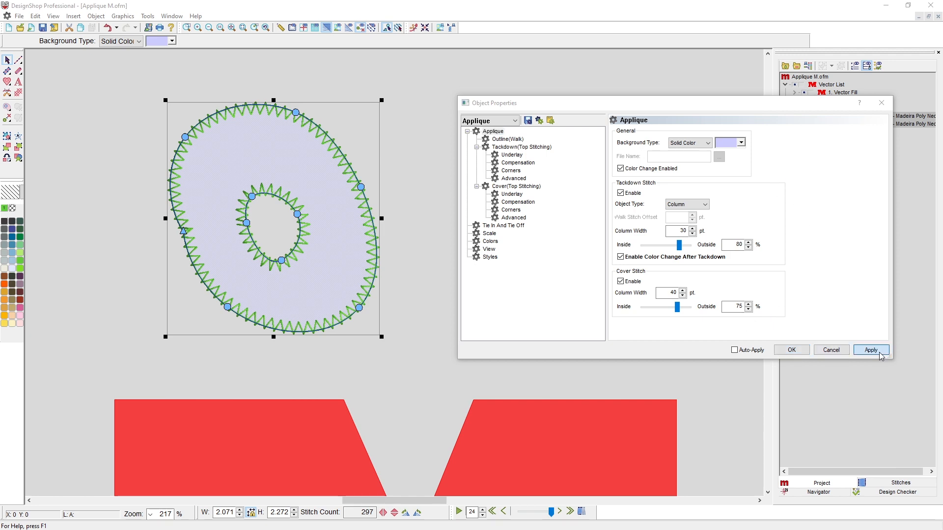
click(796, 351)
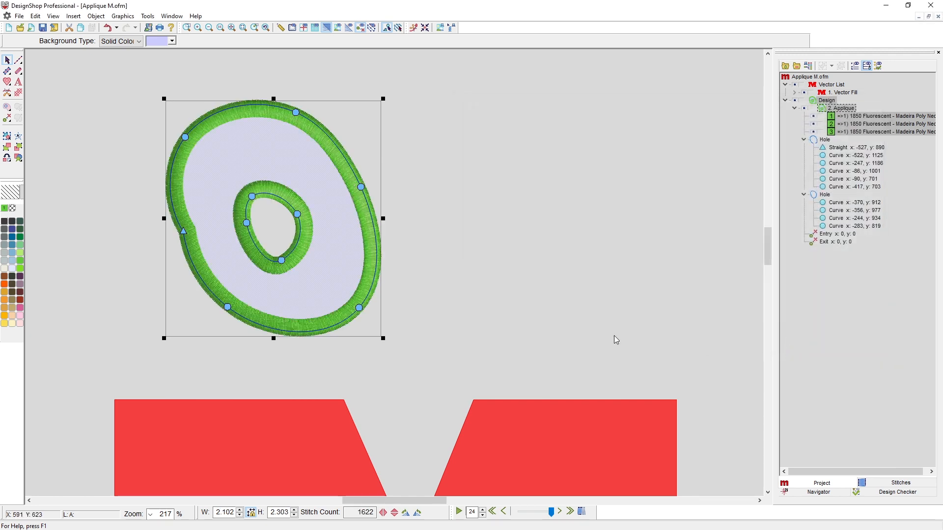
Reshape the appliqué's outer outline by pulling its upper-right and lower-right curve points outward.
click(361, 187)
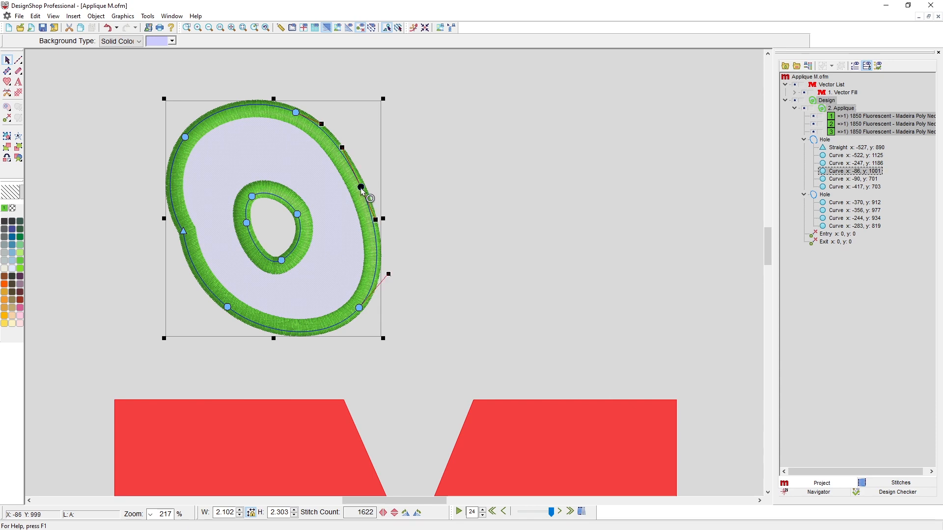
drag(361, 188, 419, 154)
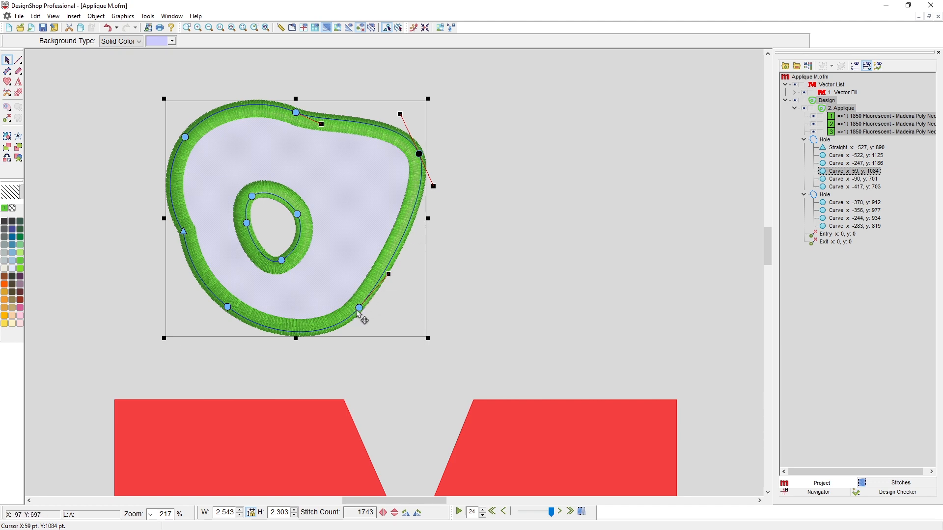
drag(359, 308, 386, 330)
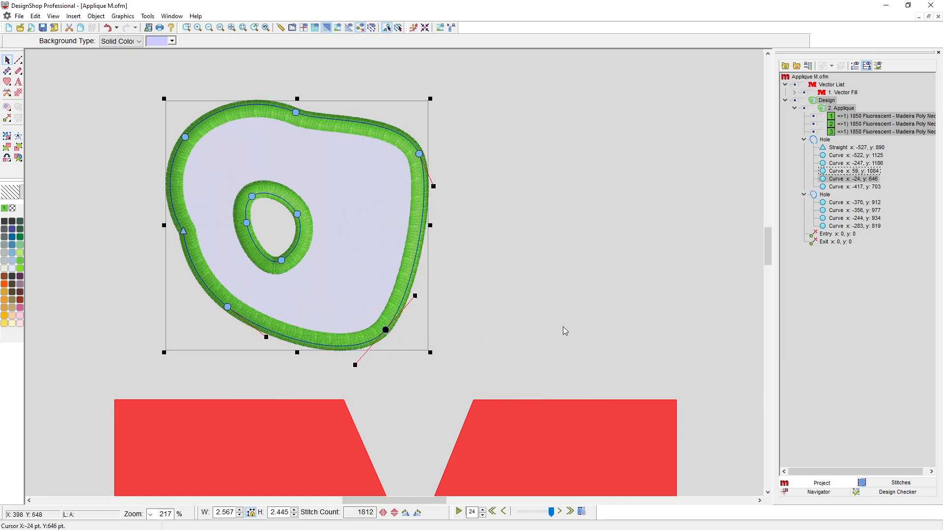
click(593, 319)
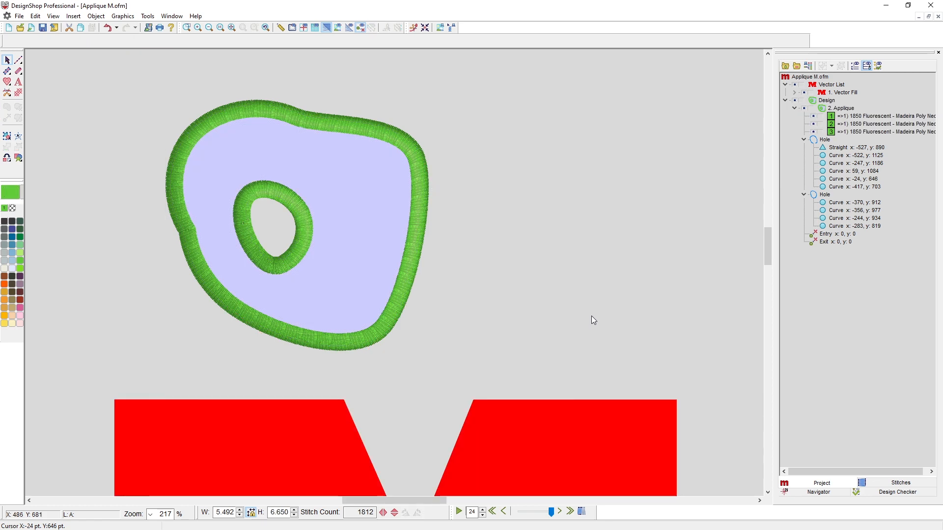
Delete the reshaped appliqué object above the M.
click(319, 226)
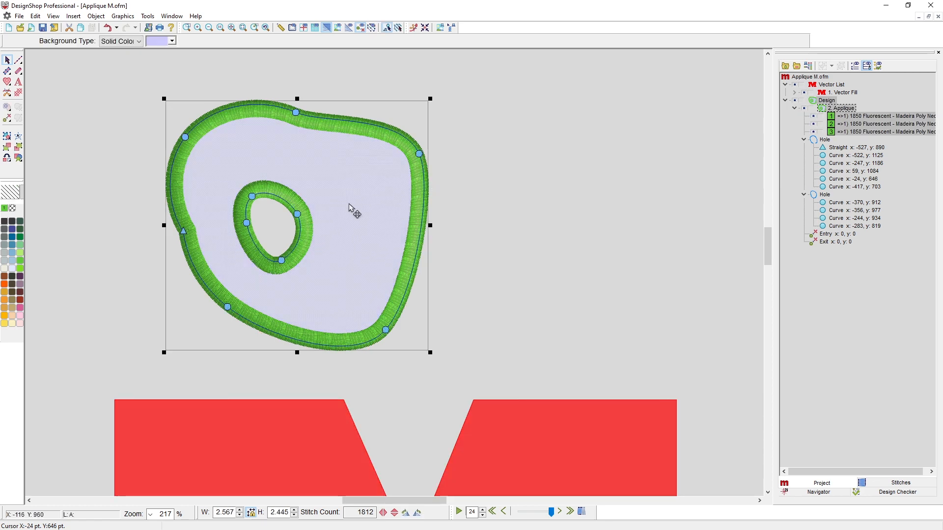
key(Delete)
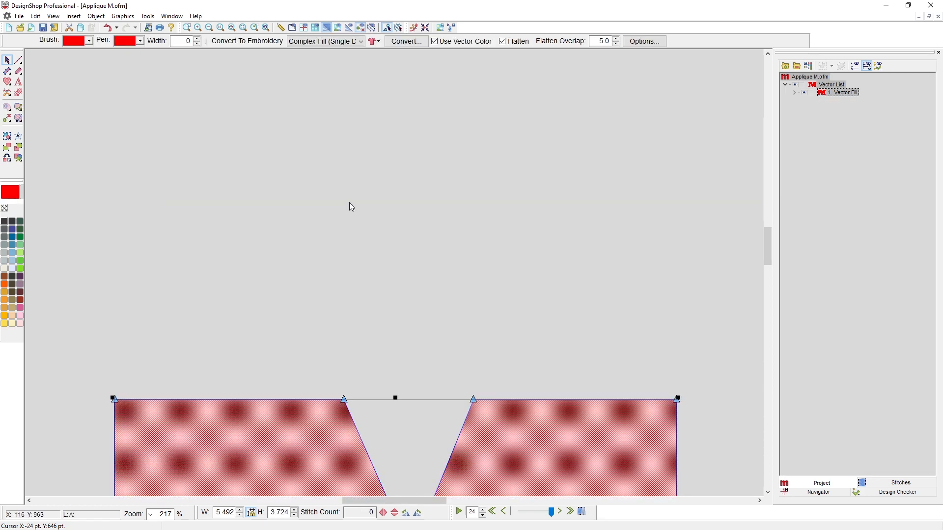
Add an Applique element from the M vector fill, keeping the original vector.
scroll(349, 202, down, 1)
scroll(387, 356, down, 2)
scroll(394, 356, down, 3)
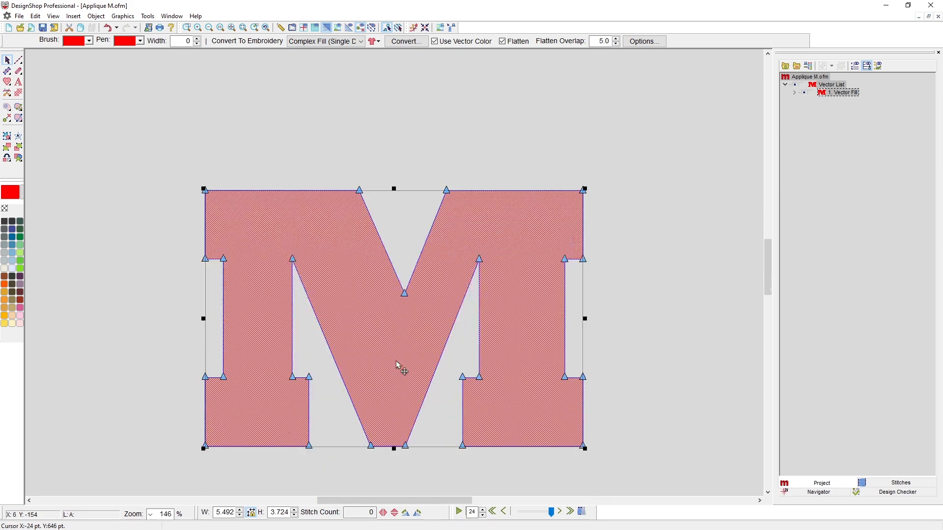
click(386, 315)
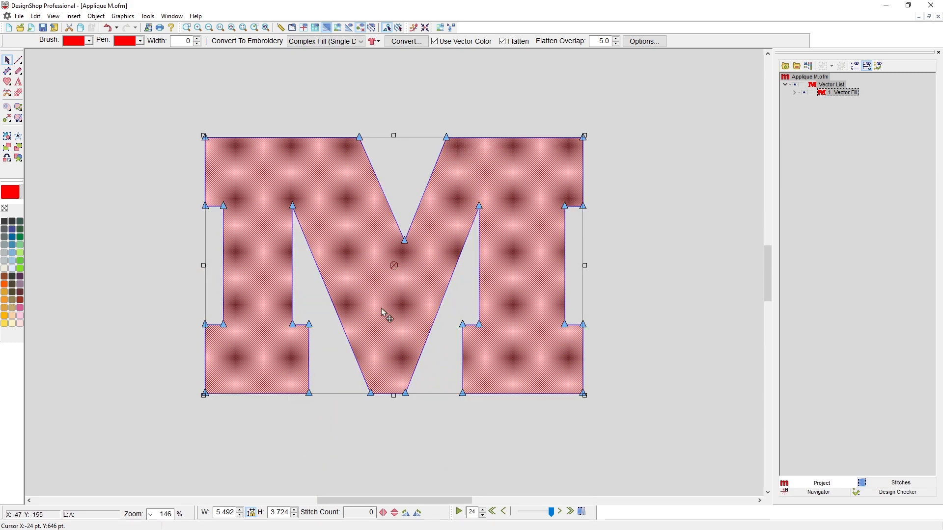
click(160, 178)
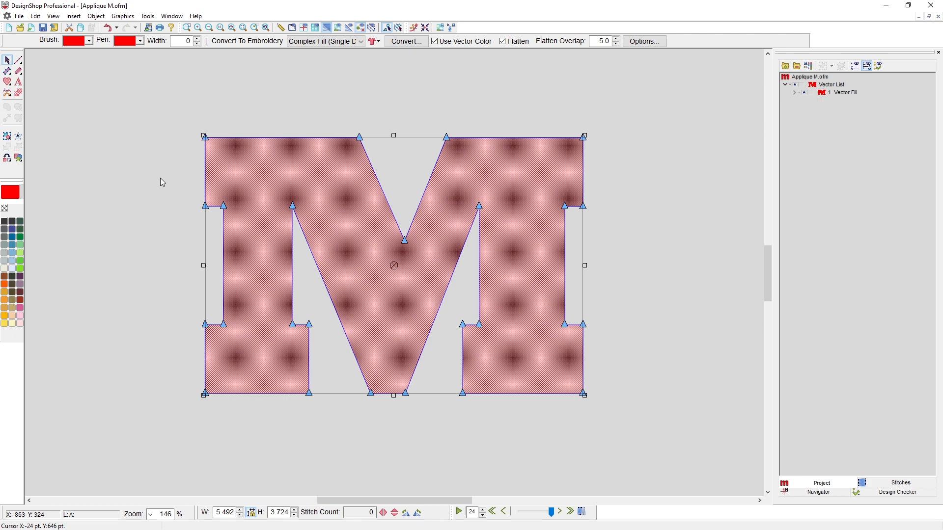
click(319, 187)
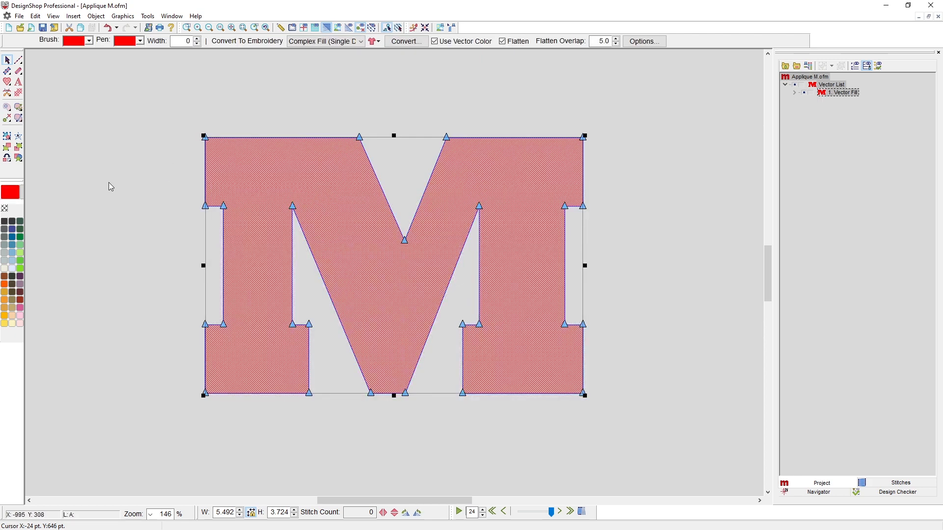
click(9, 158)
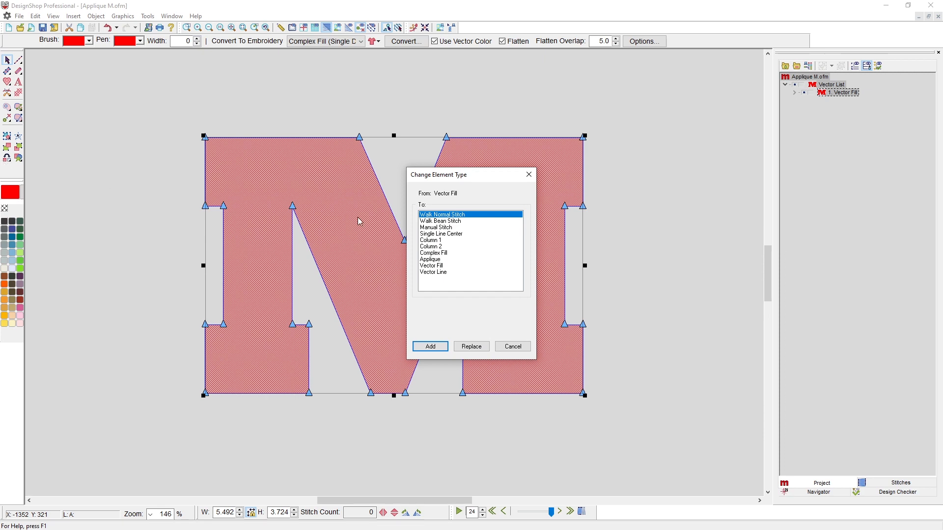
click(433, 259)
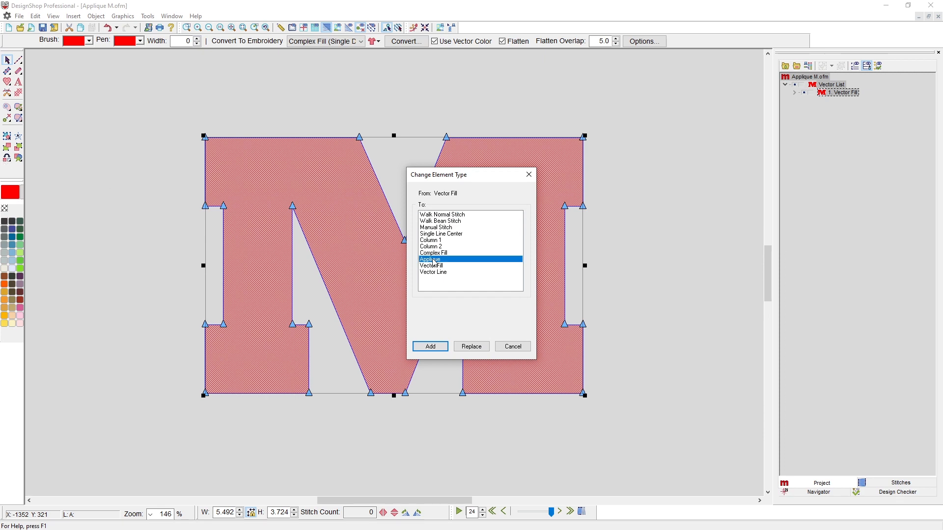
click(438, 347)
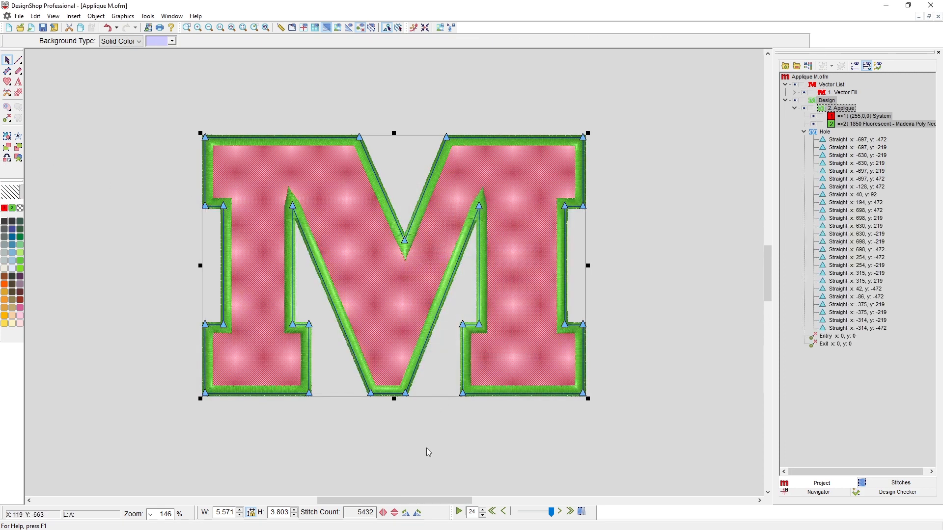
click(427, 459)
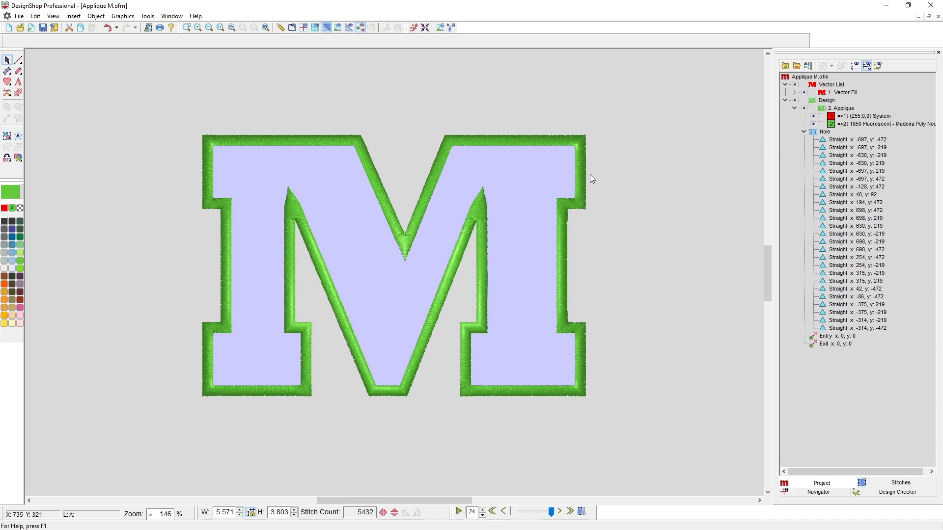
Review the general appliqué properties of the M and close them without changes.
click(549, 165)
right_click(548, 164)
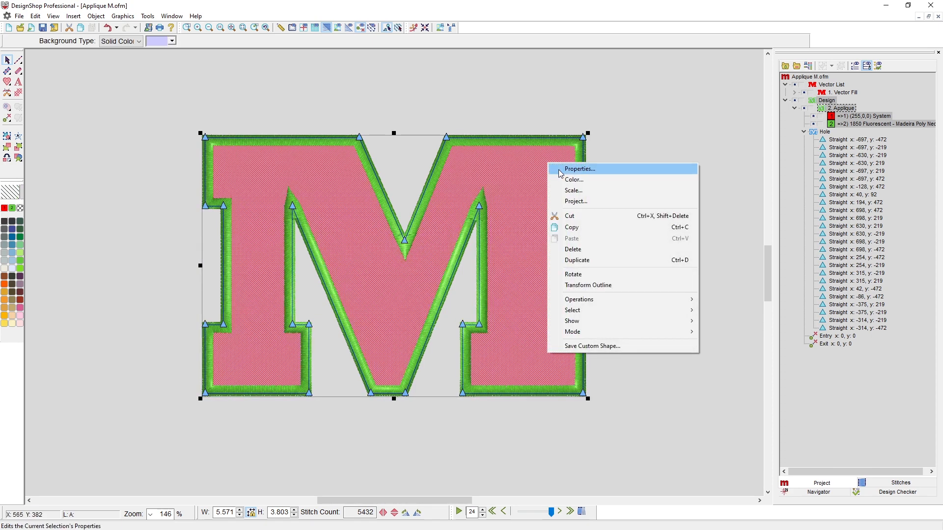
click(554, 169)
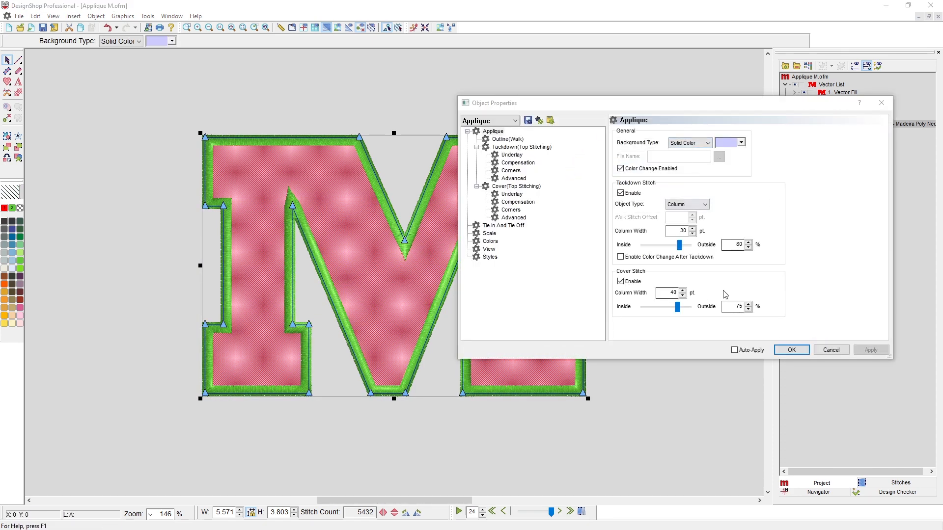
click(836, 350)
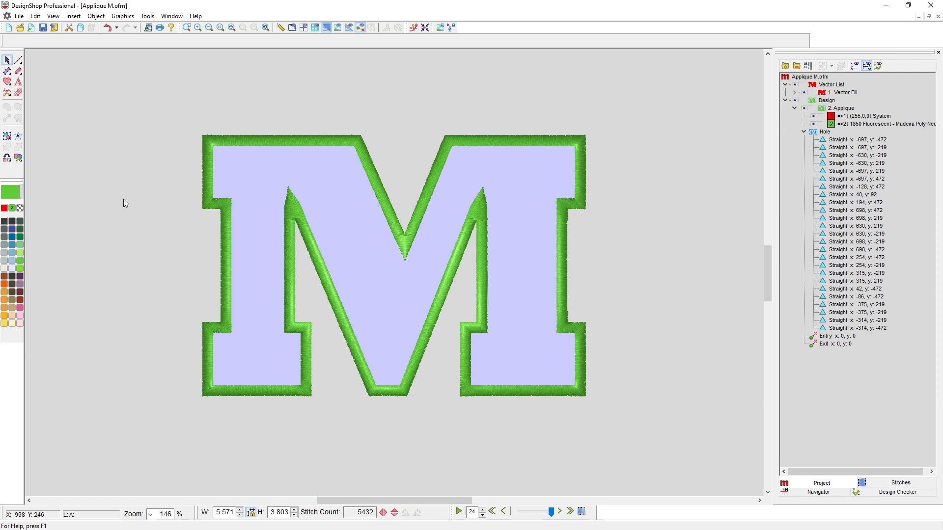
Switch to the Applique spelled out.ofm design and collapse all of its Applique elements in the project tree.
click(165, 19)
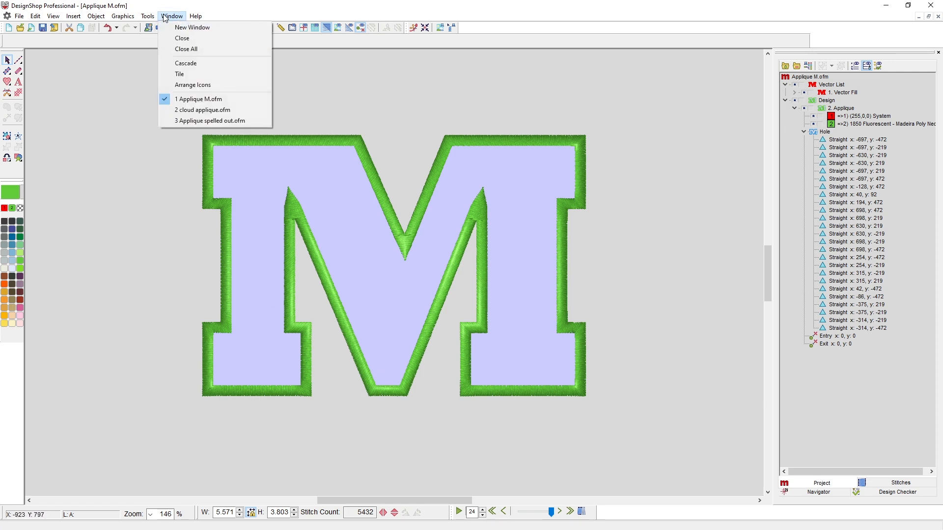
click(186, 120)
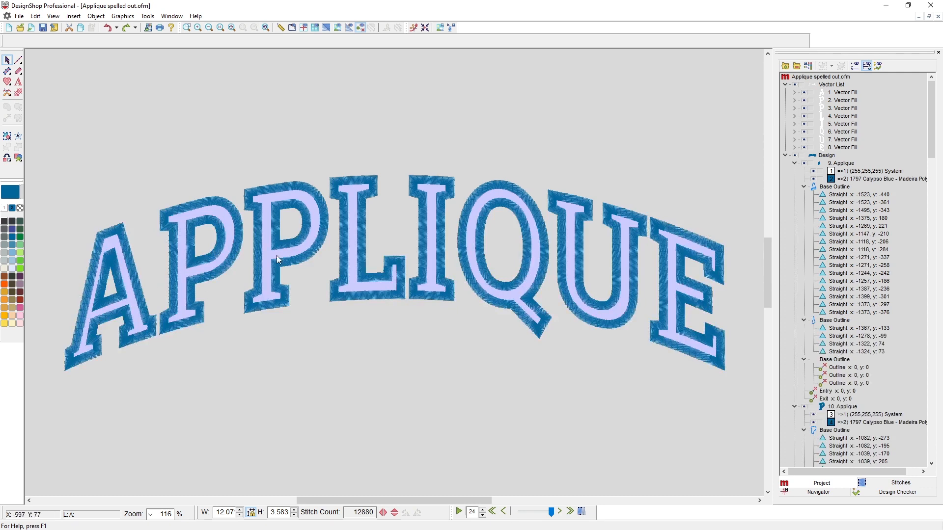
click(794, 164)
click(794, 172)
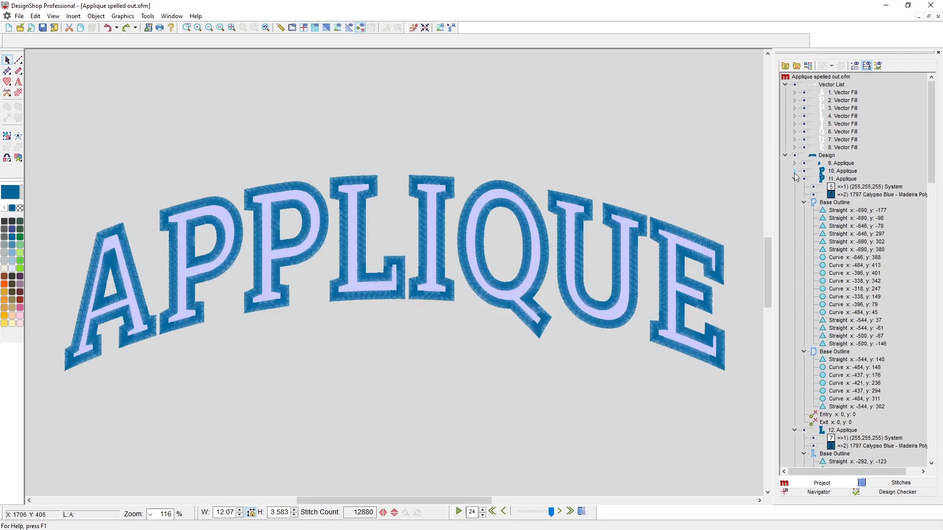
click(794, 179)
click(795, 187)
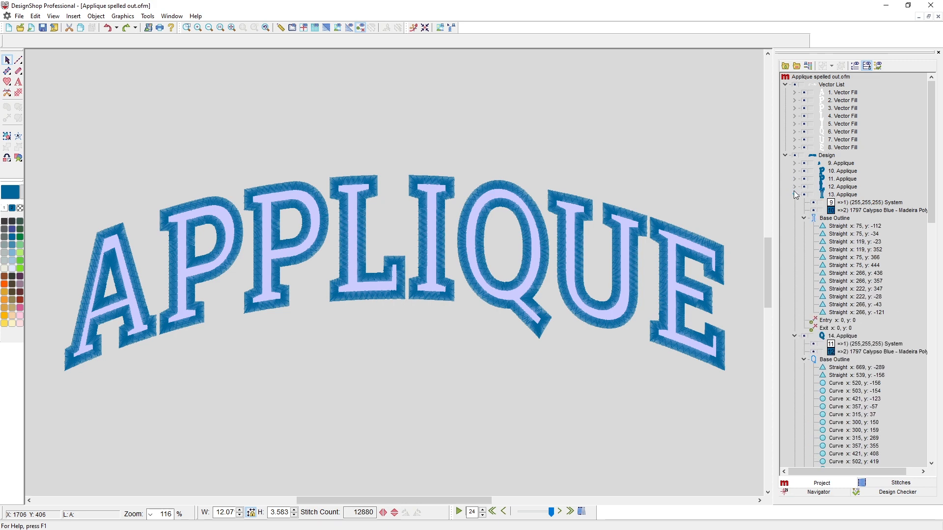
click(794, 194)
click(794, 202)
click(795, 211)
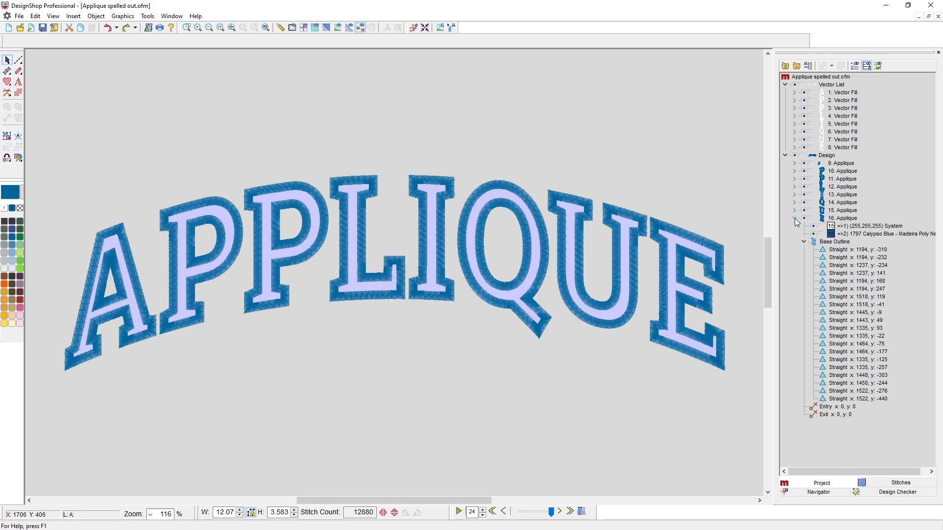
click(795, 218)
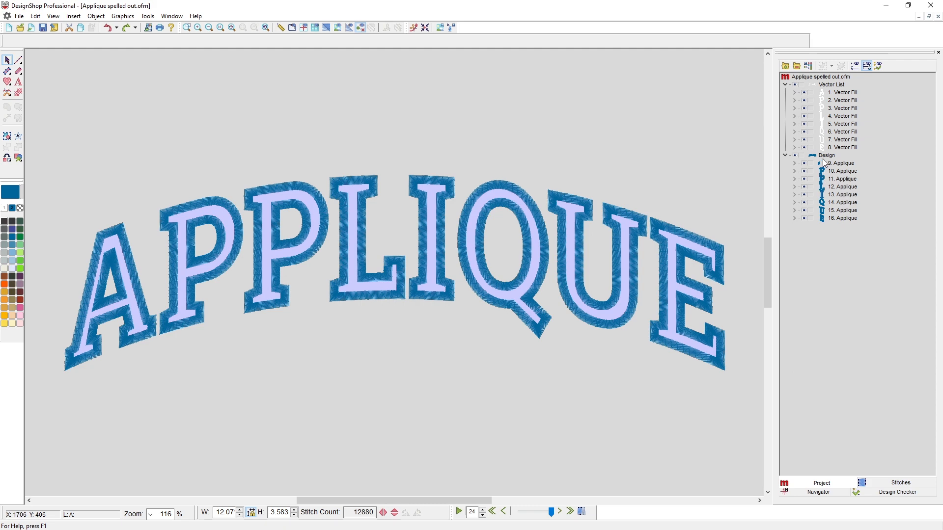
Enable the color change after tackdown for all the letter appliqués, elements 9 to 16, and apply it.
click(839, 163)
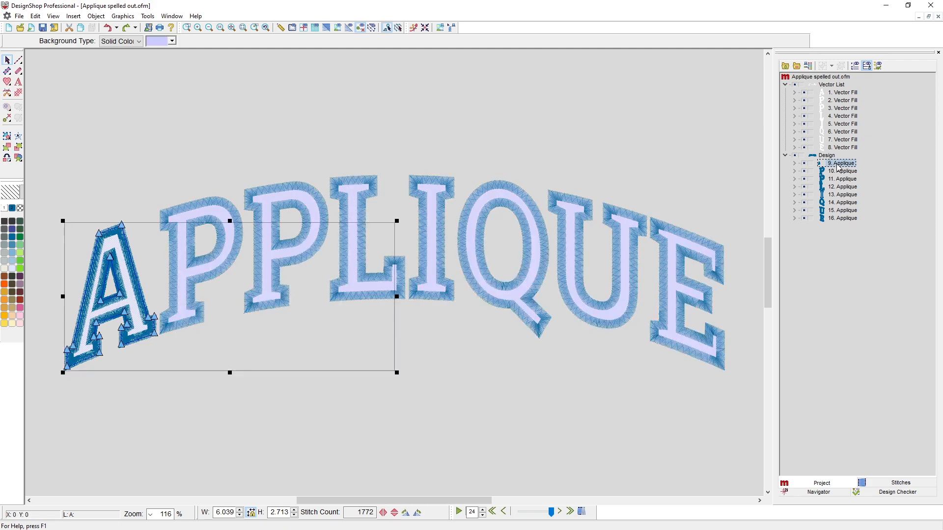
shift+click(834, 219)
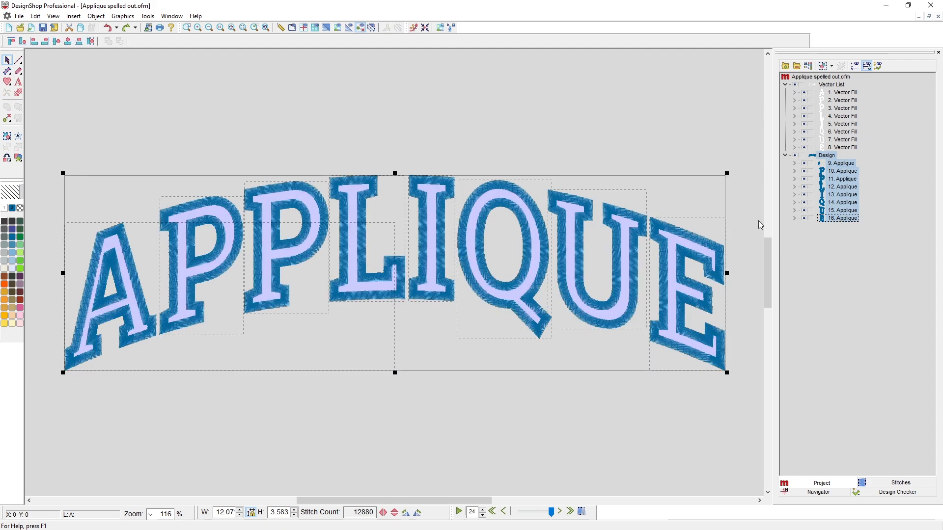
right_click(700, 194)
click(733, 201)
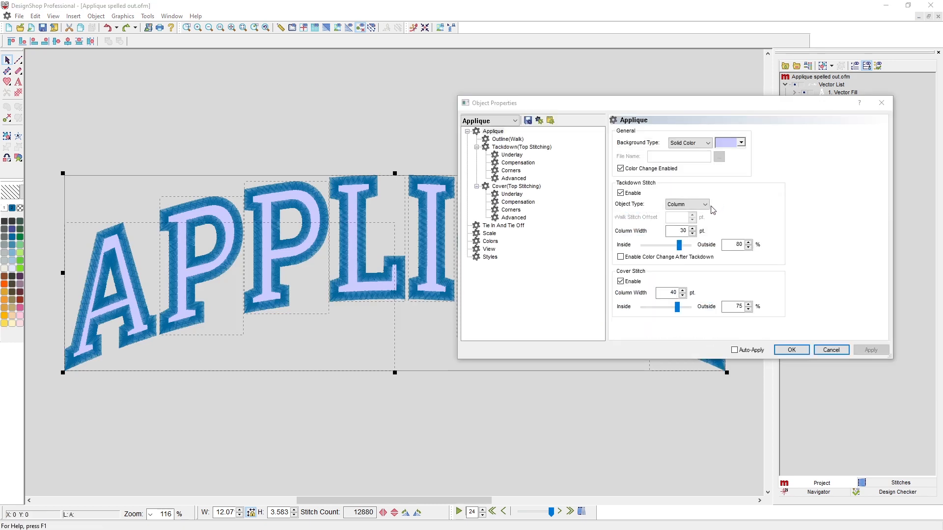
click(620, 257)
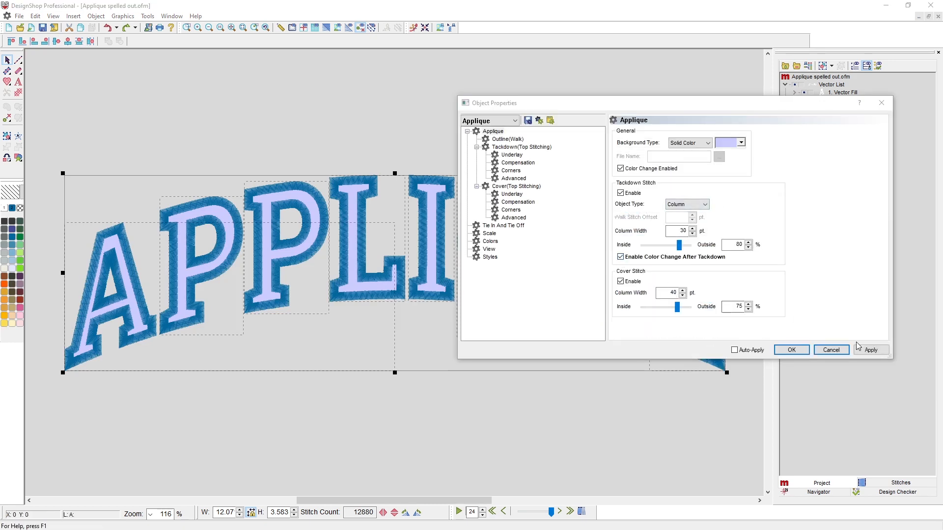
click(871, 349)
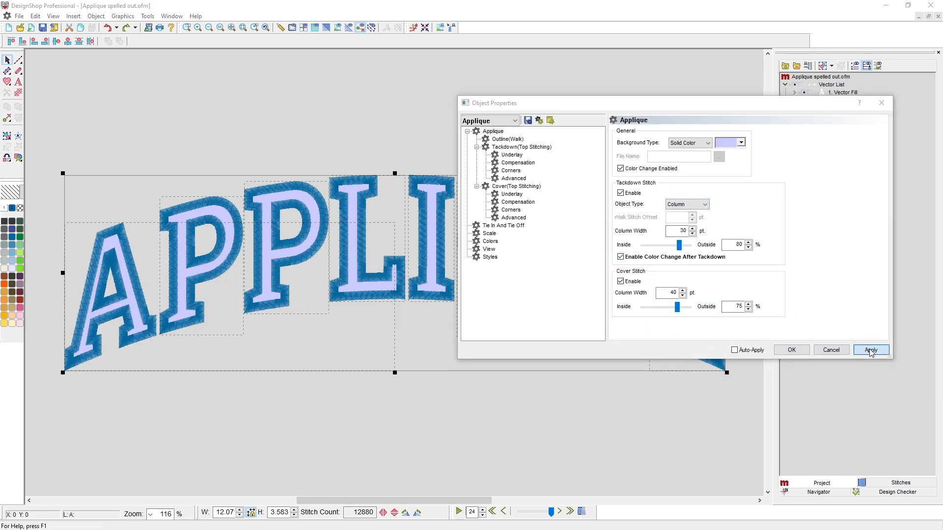
Accept the appliqué properties, deselect the lettering and collapse the project tree.
click(791, 350)
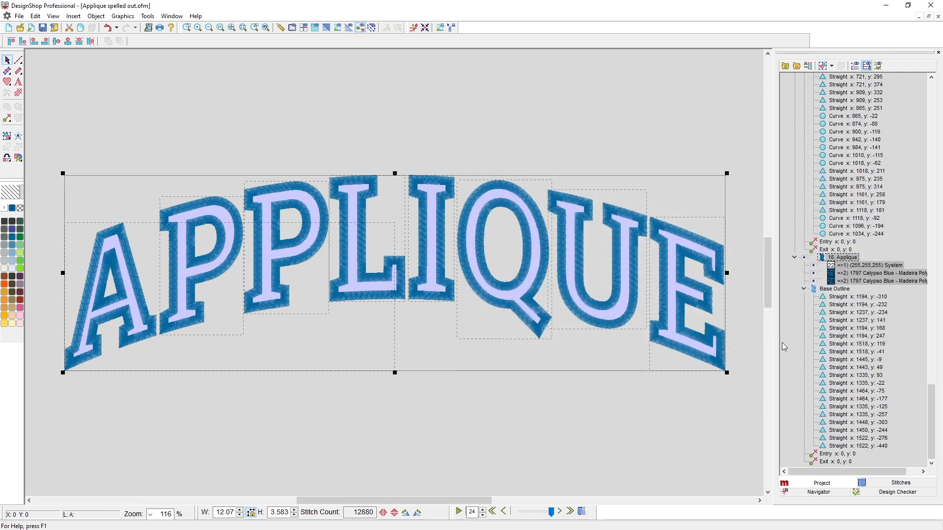
click(587, 82)
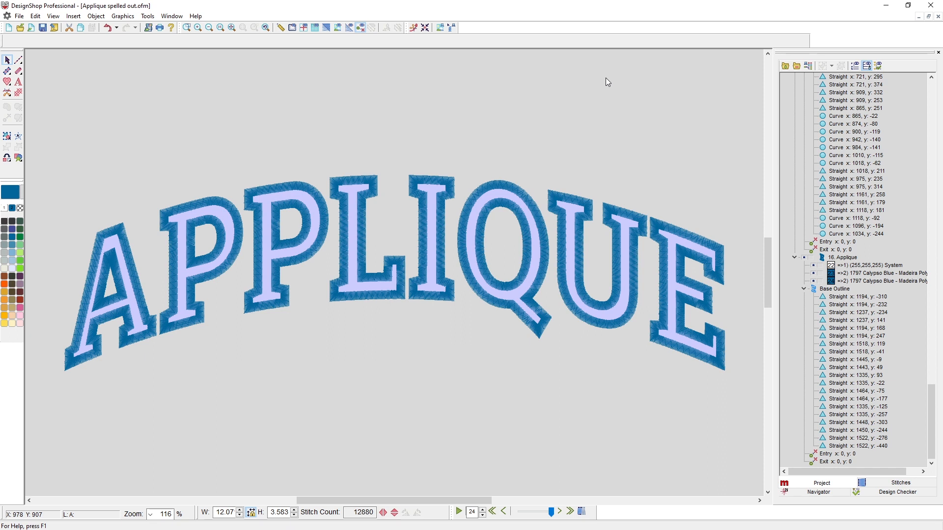
click(808, 66)
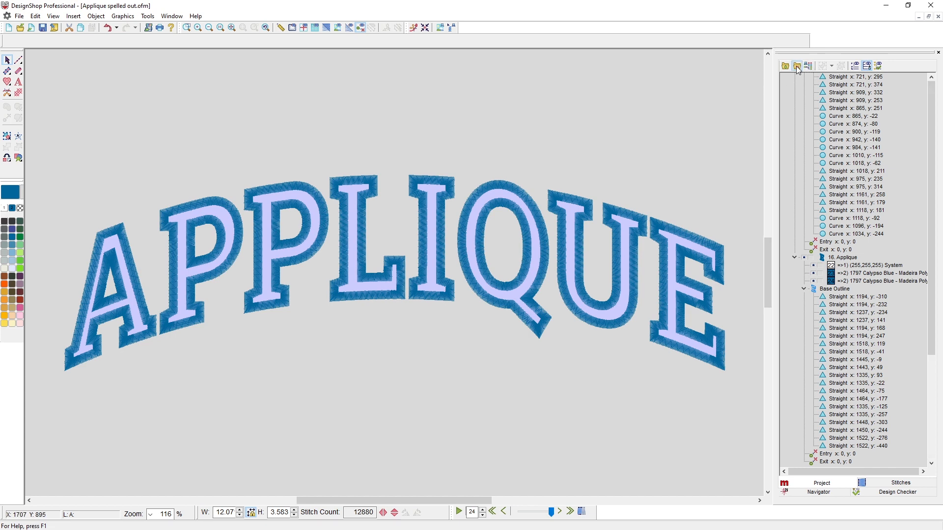
Convert all the letter appliqués, elements 9 to 16, to wireframe objects.
click(841, 100)
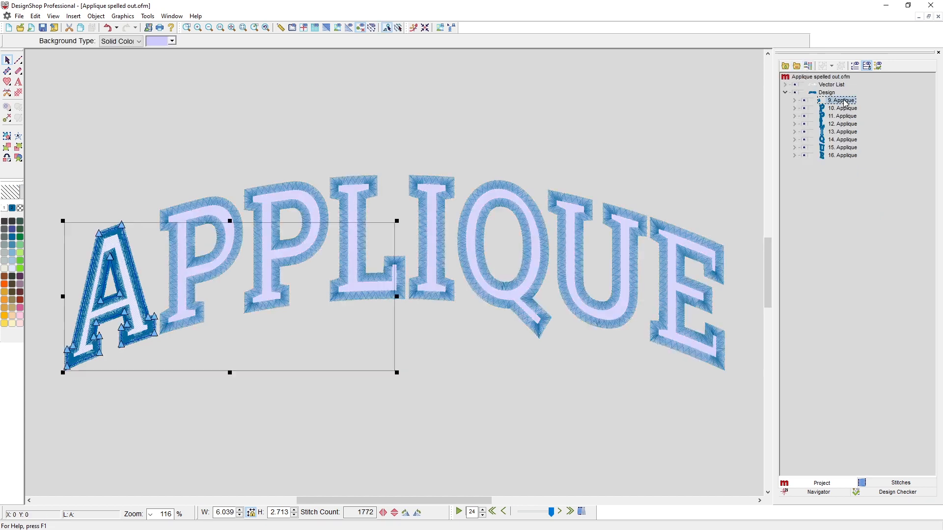
shift+click(830, 156)
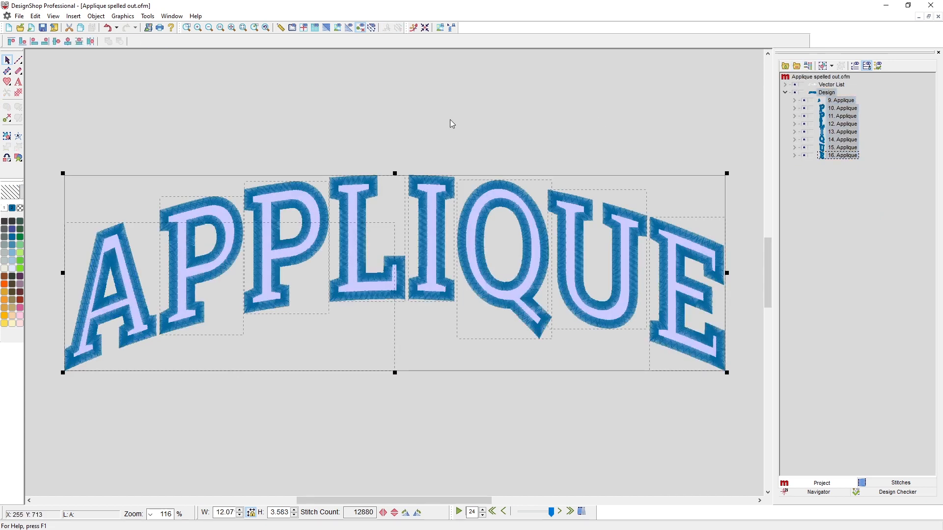
right_click(677, 208)
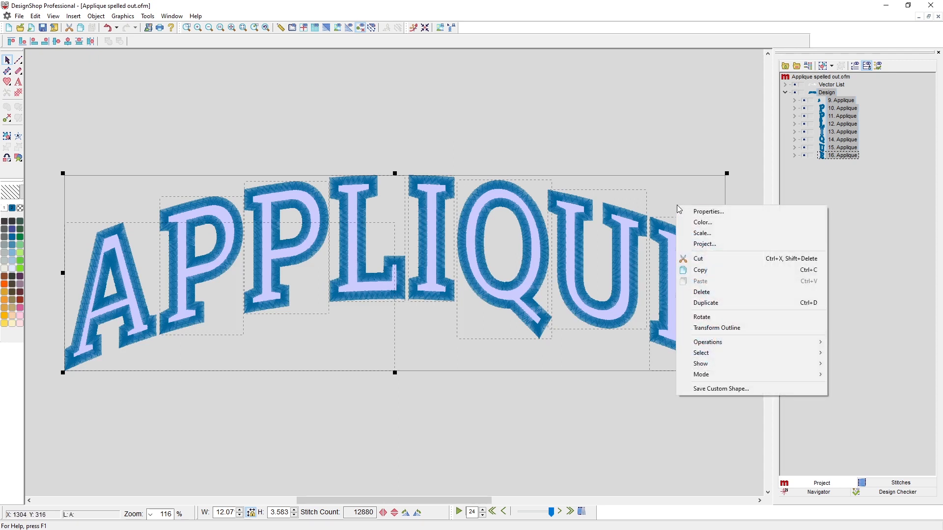
mouse_move(715, 346)
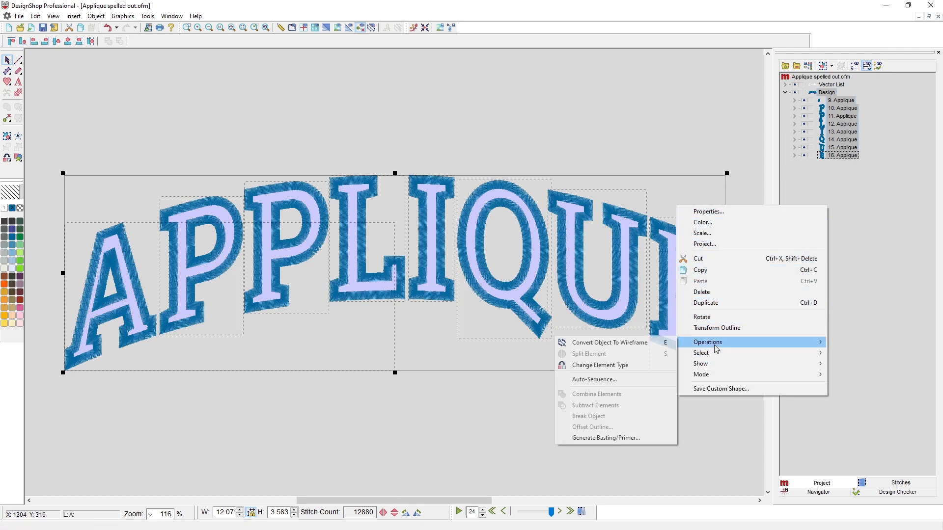
click(659, 346)
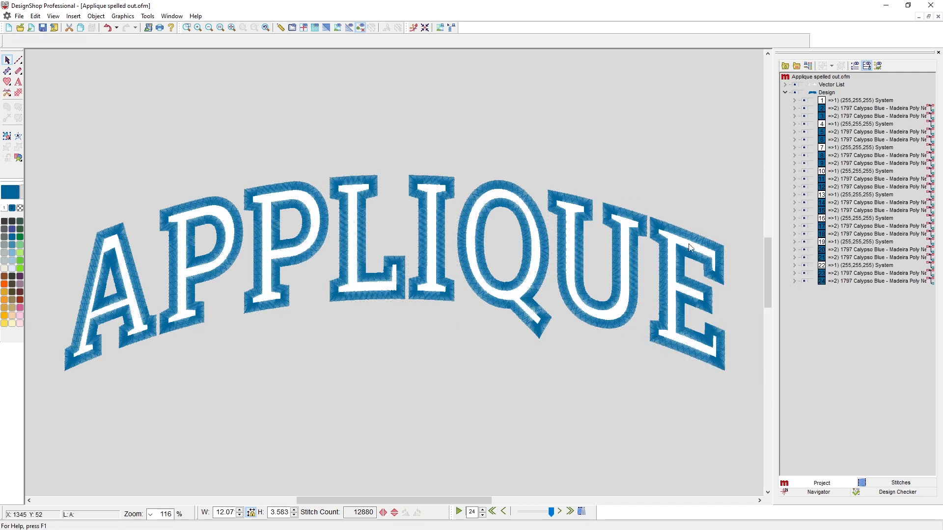
Expand the three color blocks of the first P and examine its walk outline, zigzag tackdown and satin cover elements.
click(793, 123)
click(848, 133)
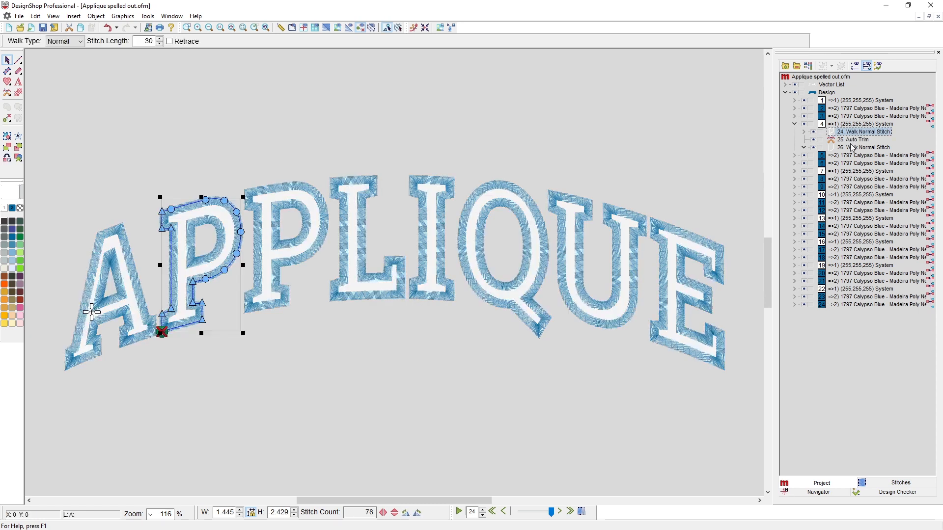
click(852, 147)
click(794, 155)
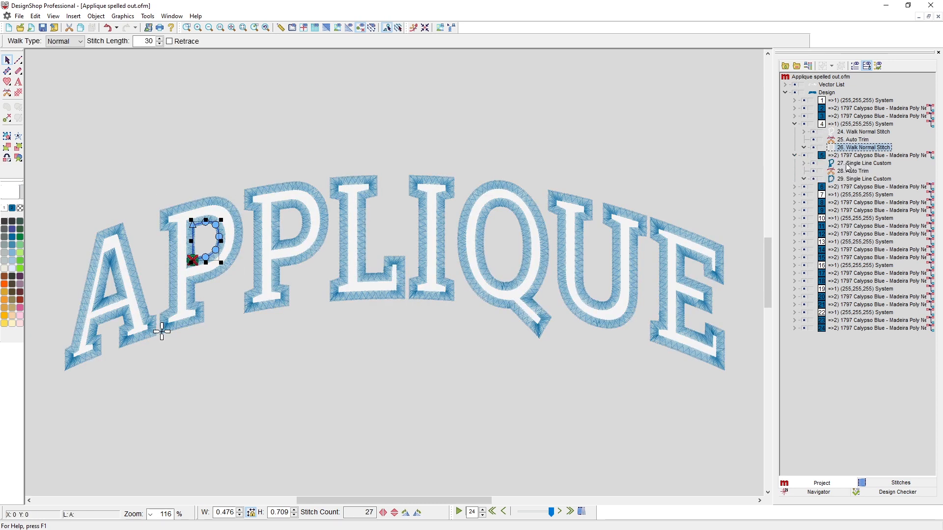
click(853, 164)
click(854, 180)
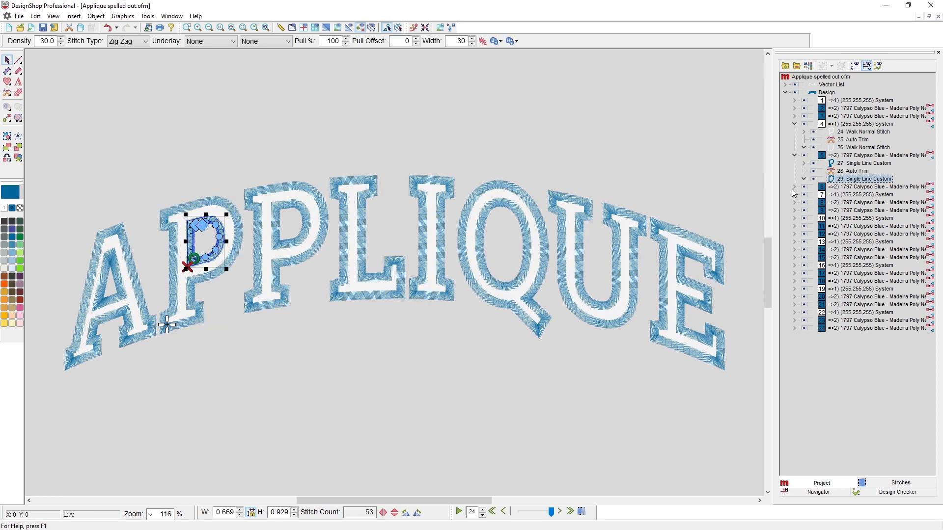
click(794, 187)
click(856, 194)
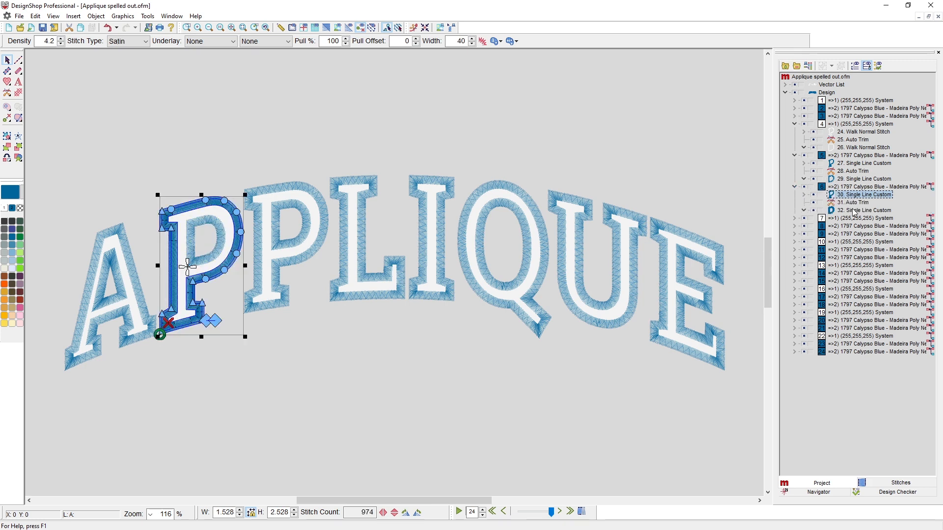
click(854, 210)
click(655, 134)
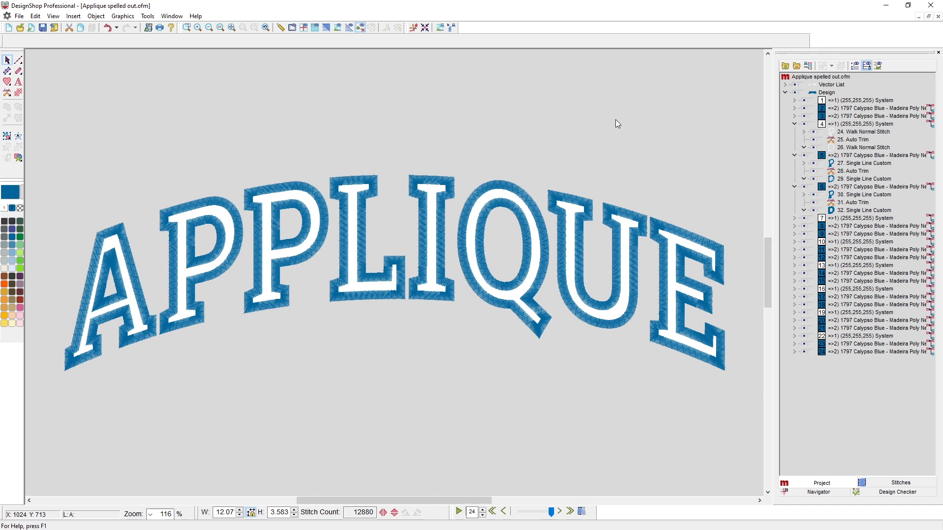
Switch to the cloud applique.ofm design and review the cloud appliqué's tackdown and cover stitch properties without changes.
click(178, 16)
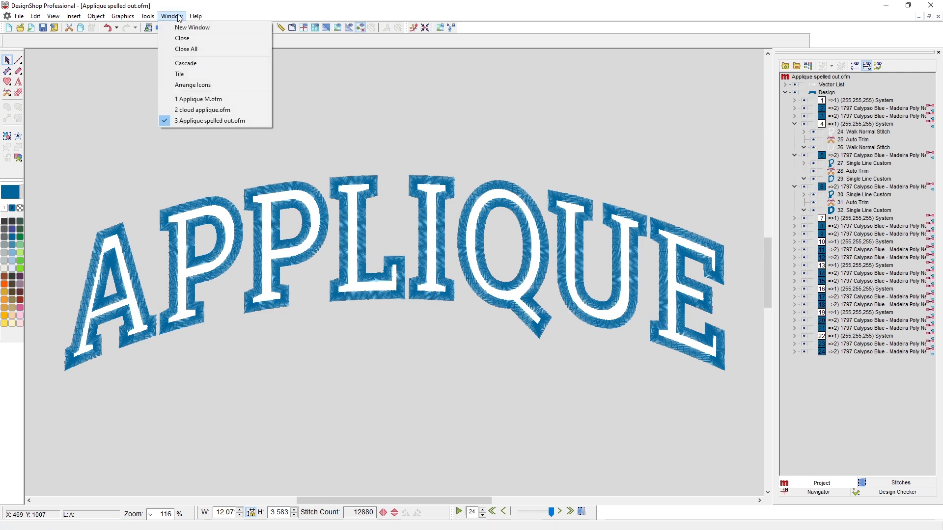
click(199, 109)
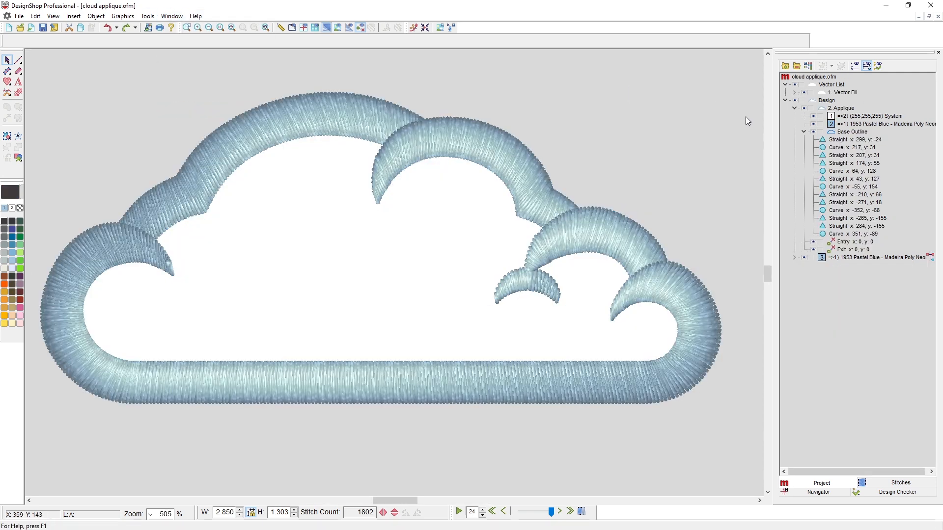
click(841, 109)
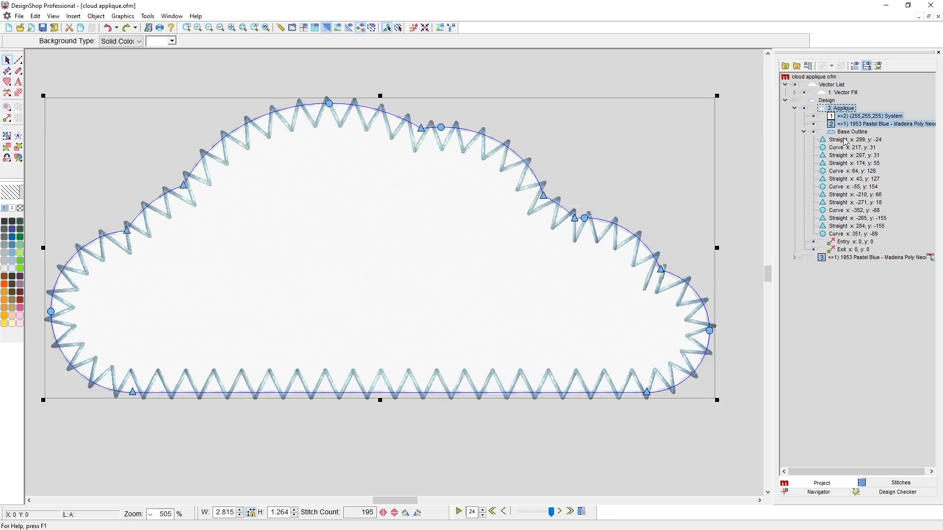
right_click(852, 109)
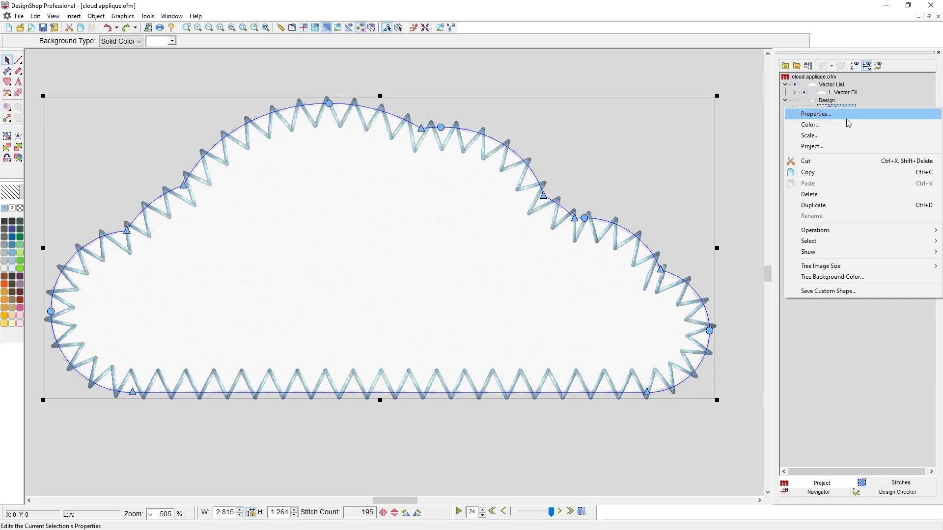
click(847, 119)
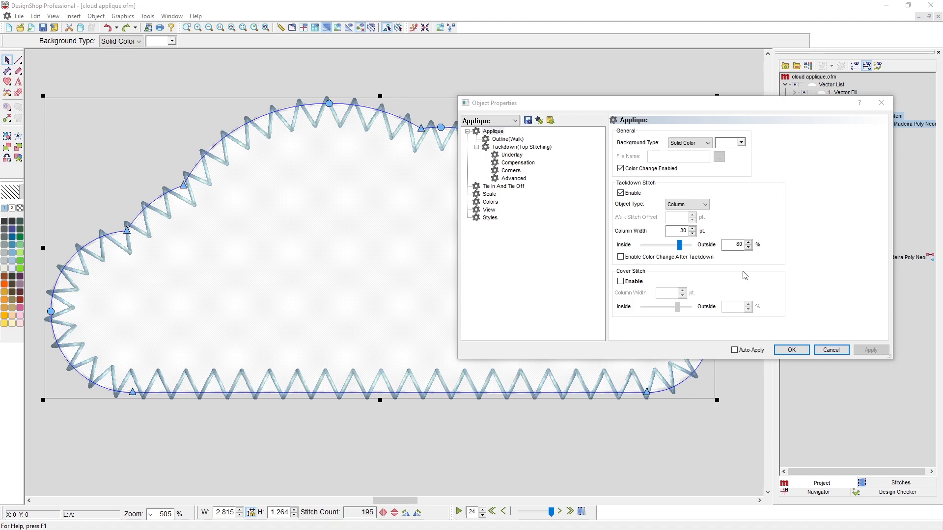
click(803, 351)
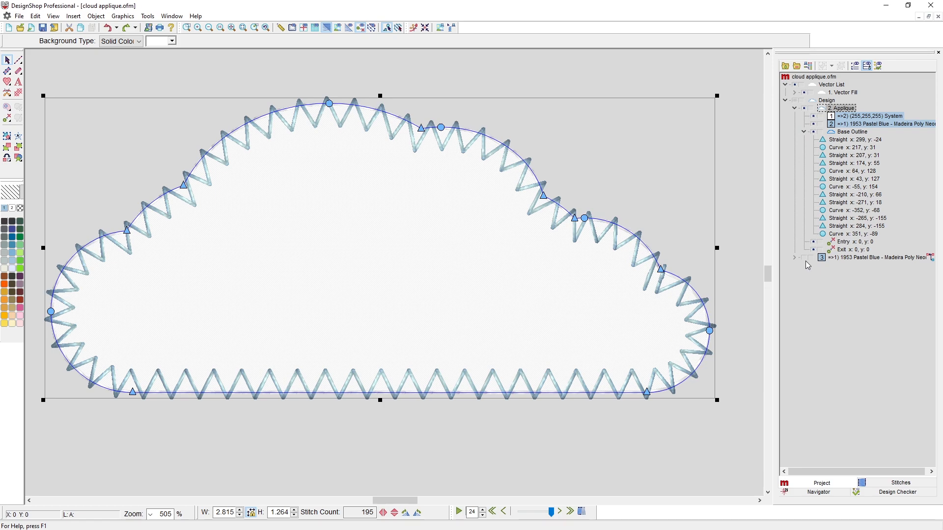
Show the cloud's Pastel Blue column stitching again and select the column forming its bottom border.
click(804, 257)
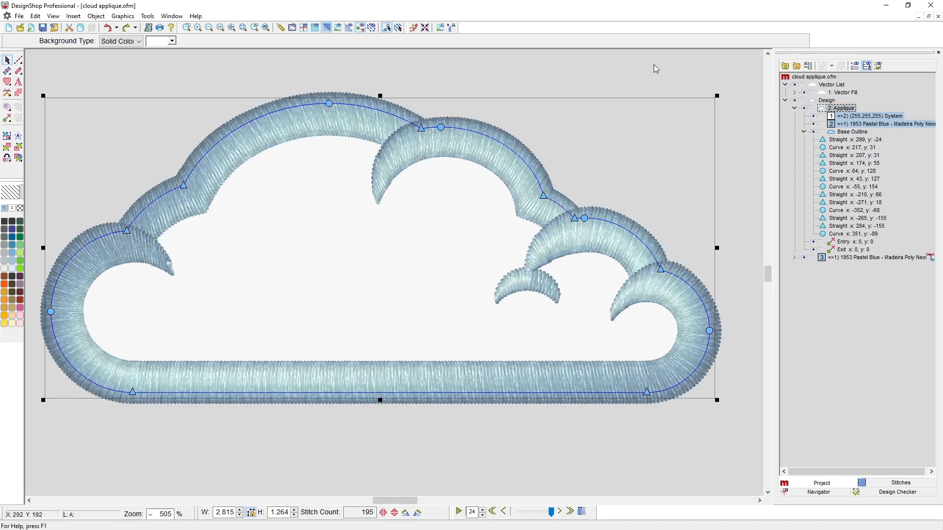
click(668, 65)
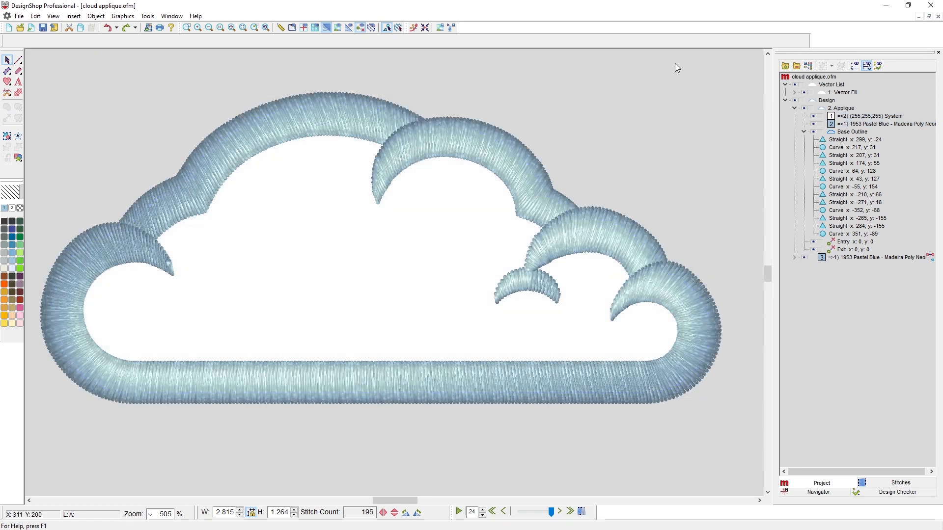
click(666, 284)
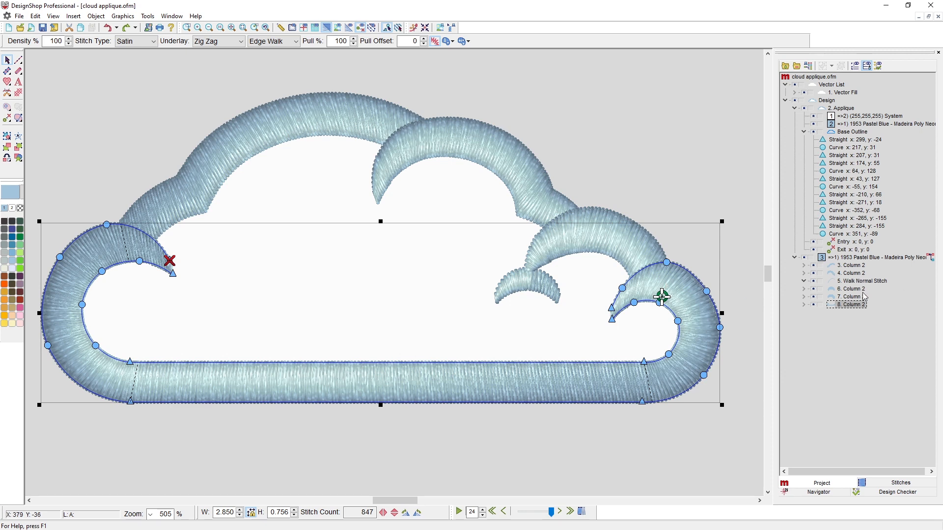